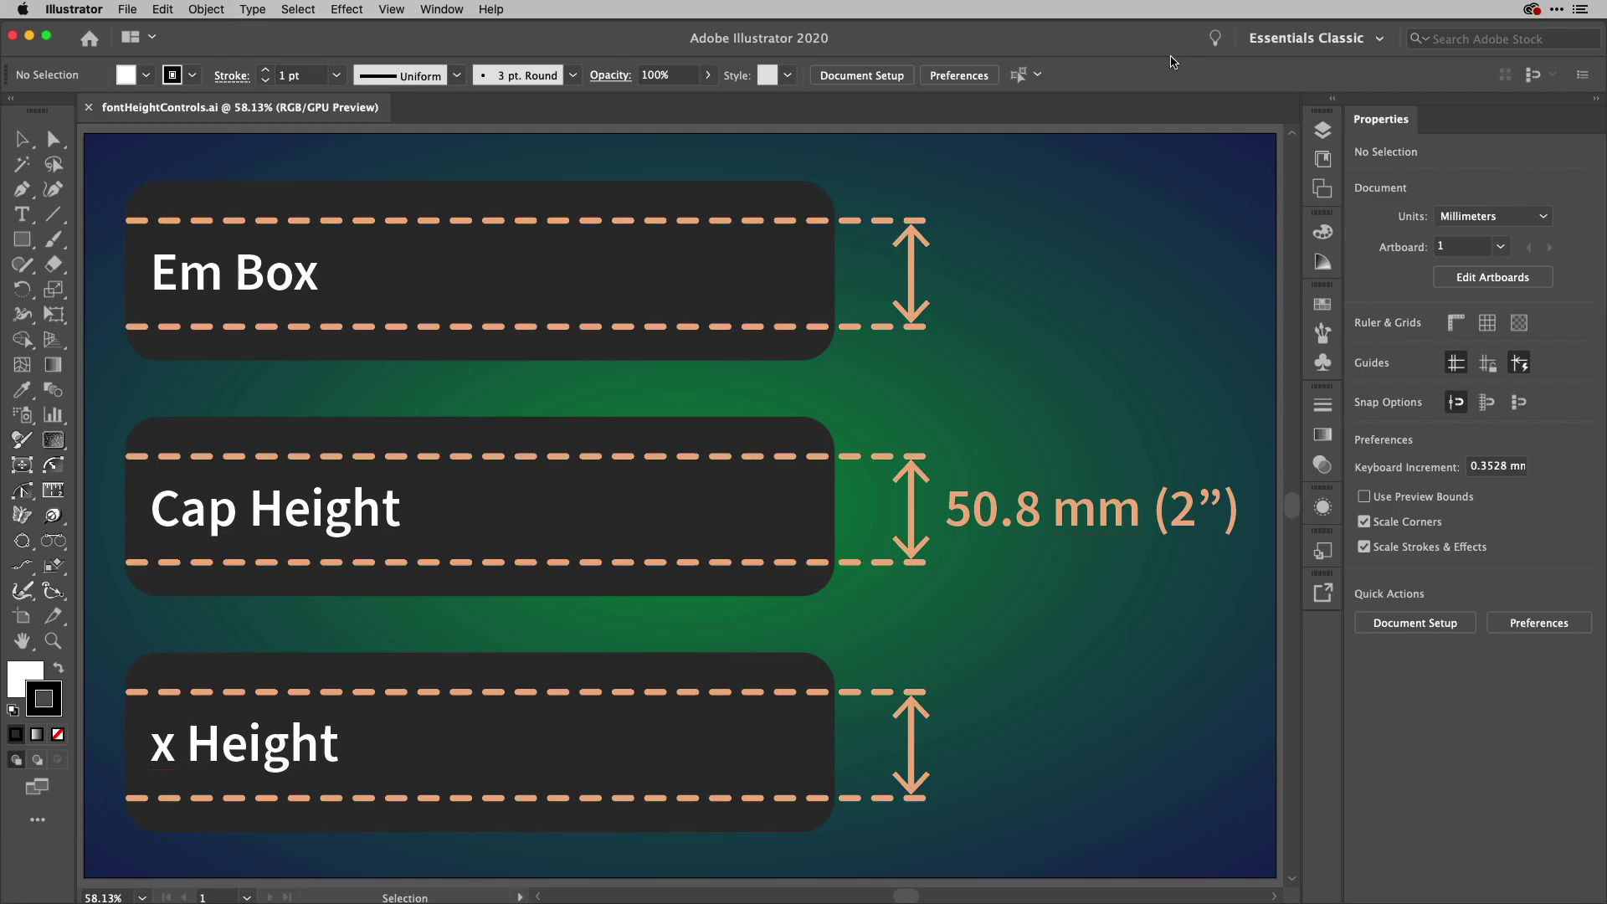
Set the Em Box text to 2in (144 pt) font size and drag it between its dashed guides
{"action": "left_click", "coordinate": [304, 282]}
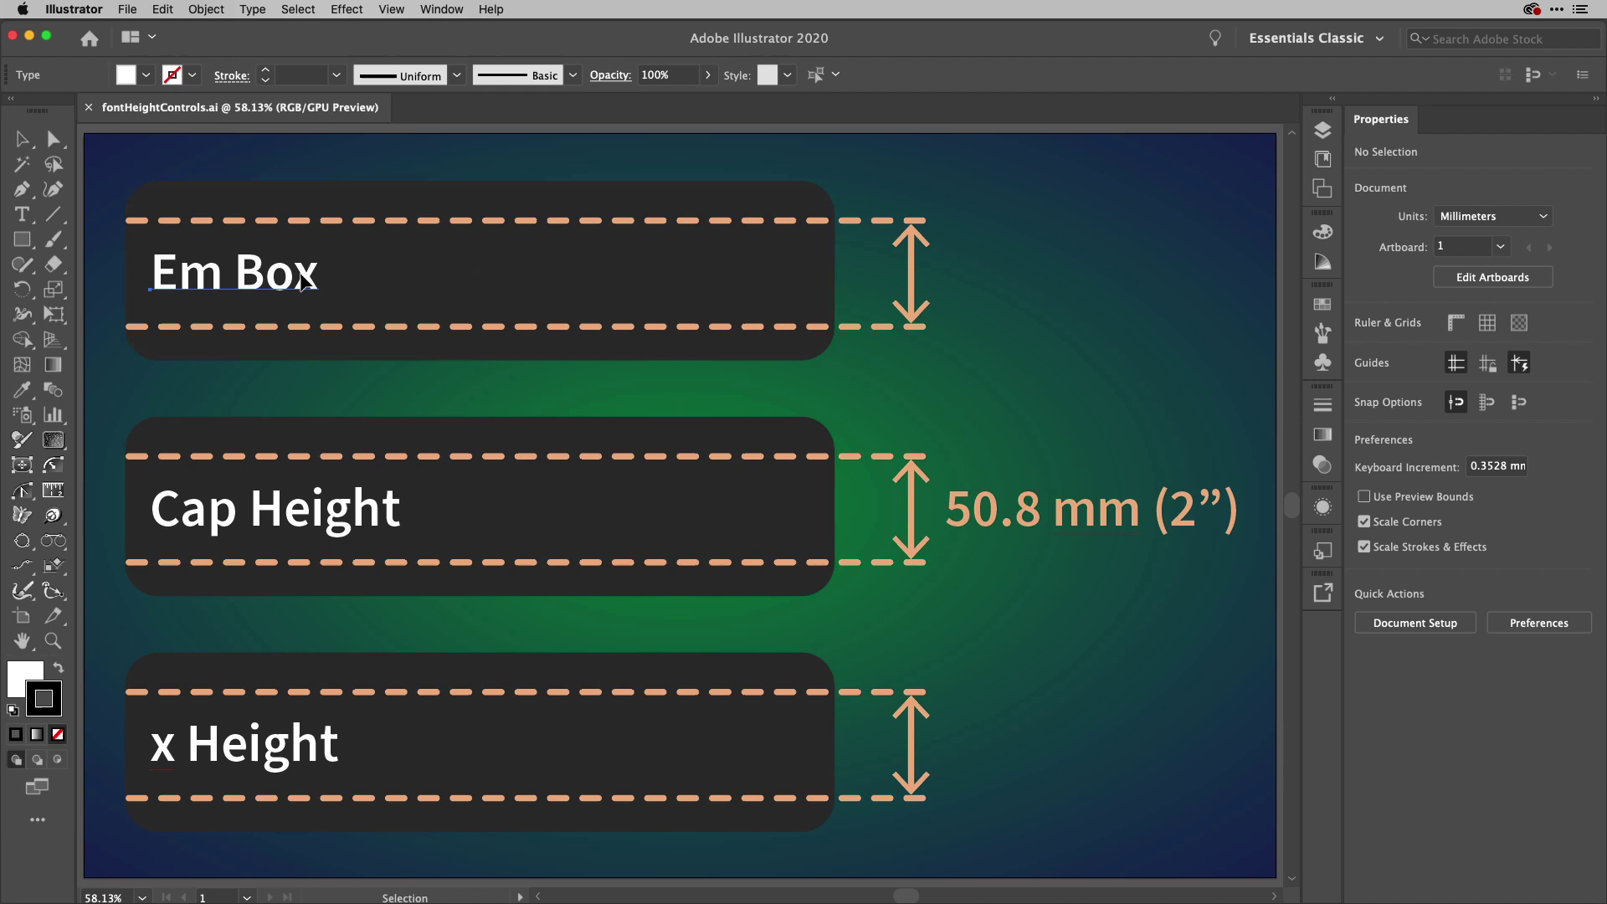
{"action": "left_click", "coordinate": [303, 282]}
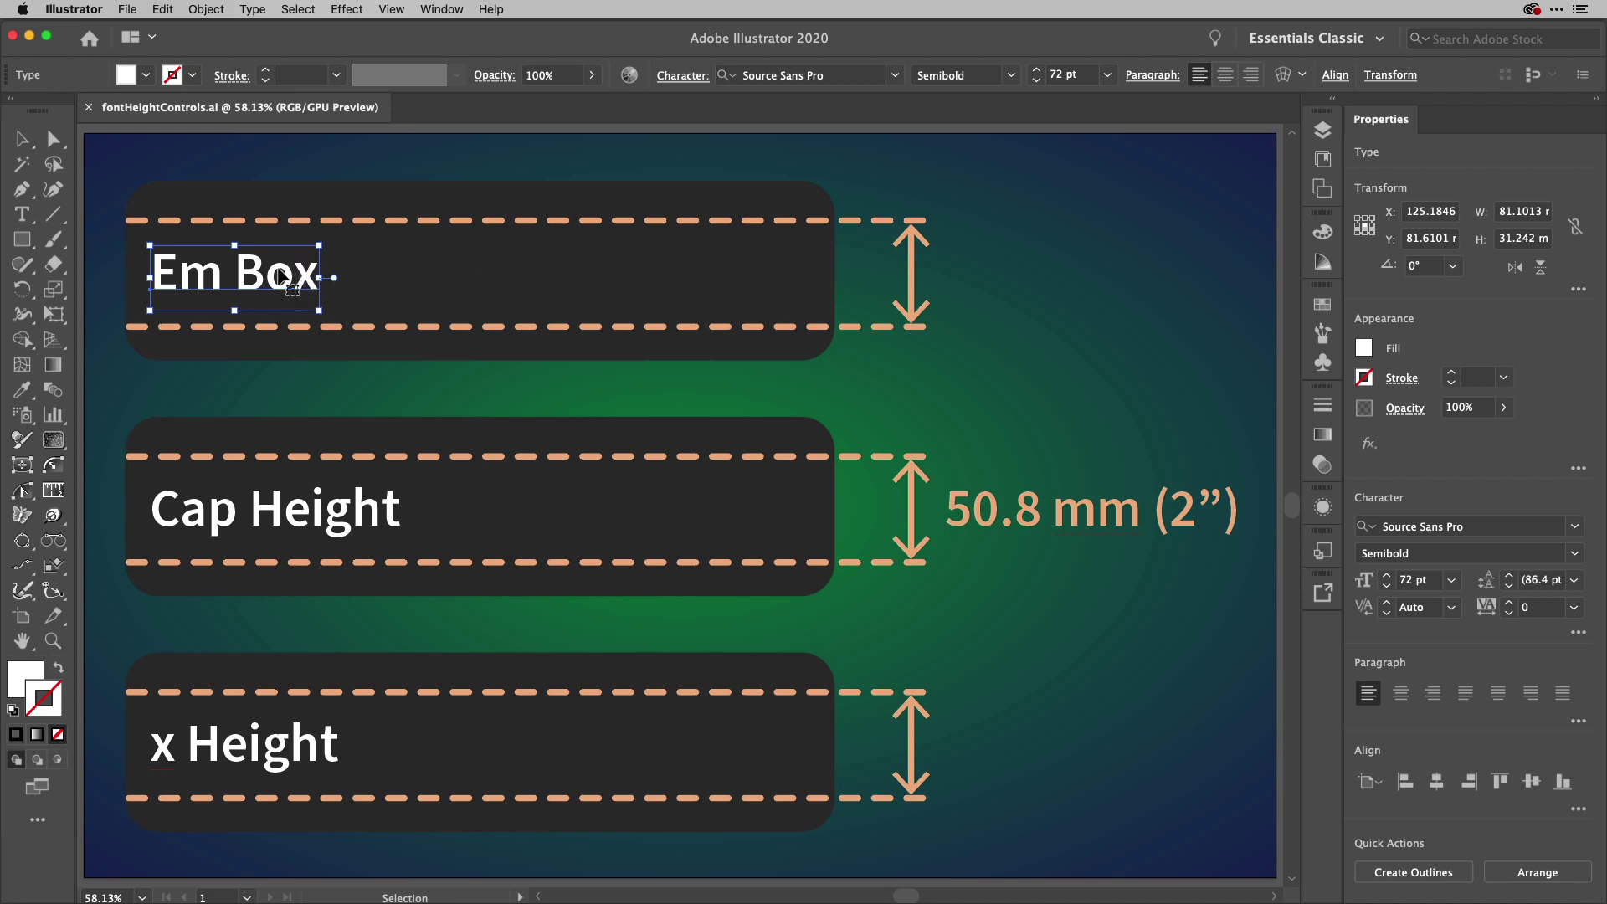
{"action": "left_click", "coordinate": [679, 87]}
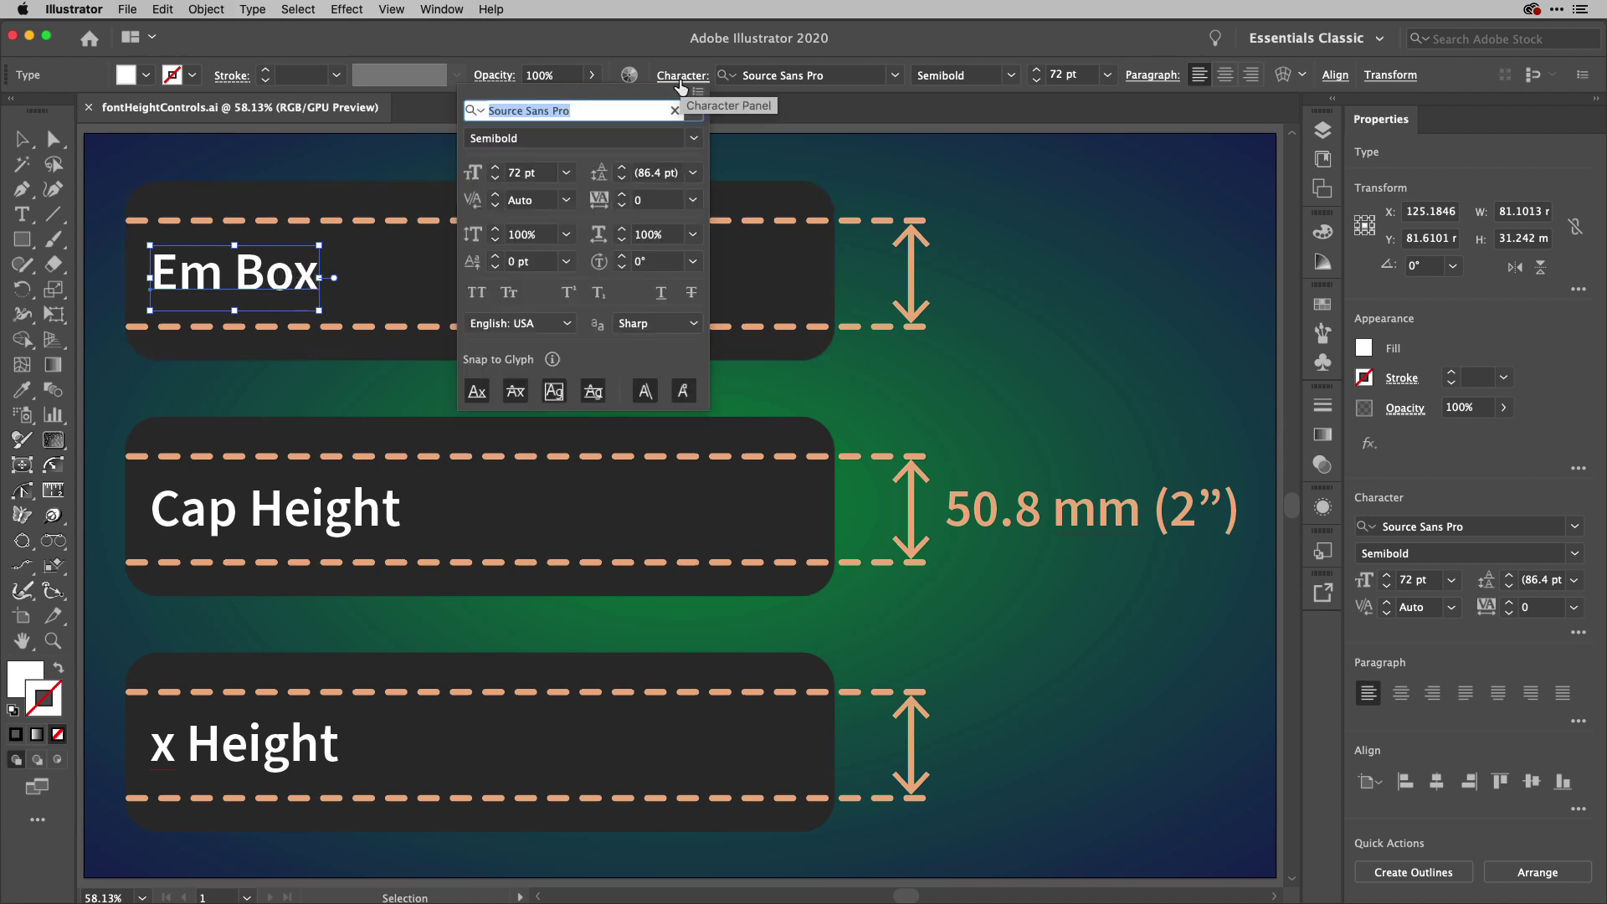
{"action": "left_click", "coordinate": [544, 174]}
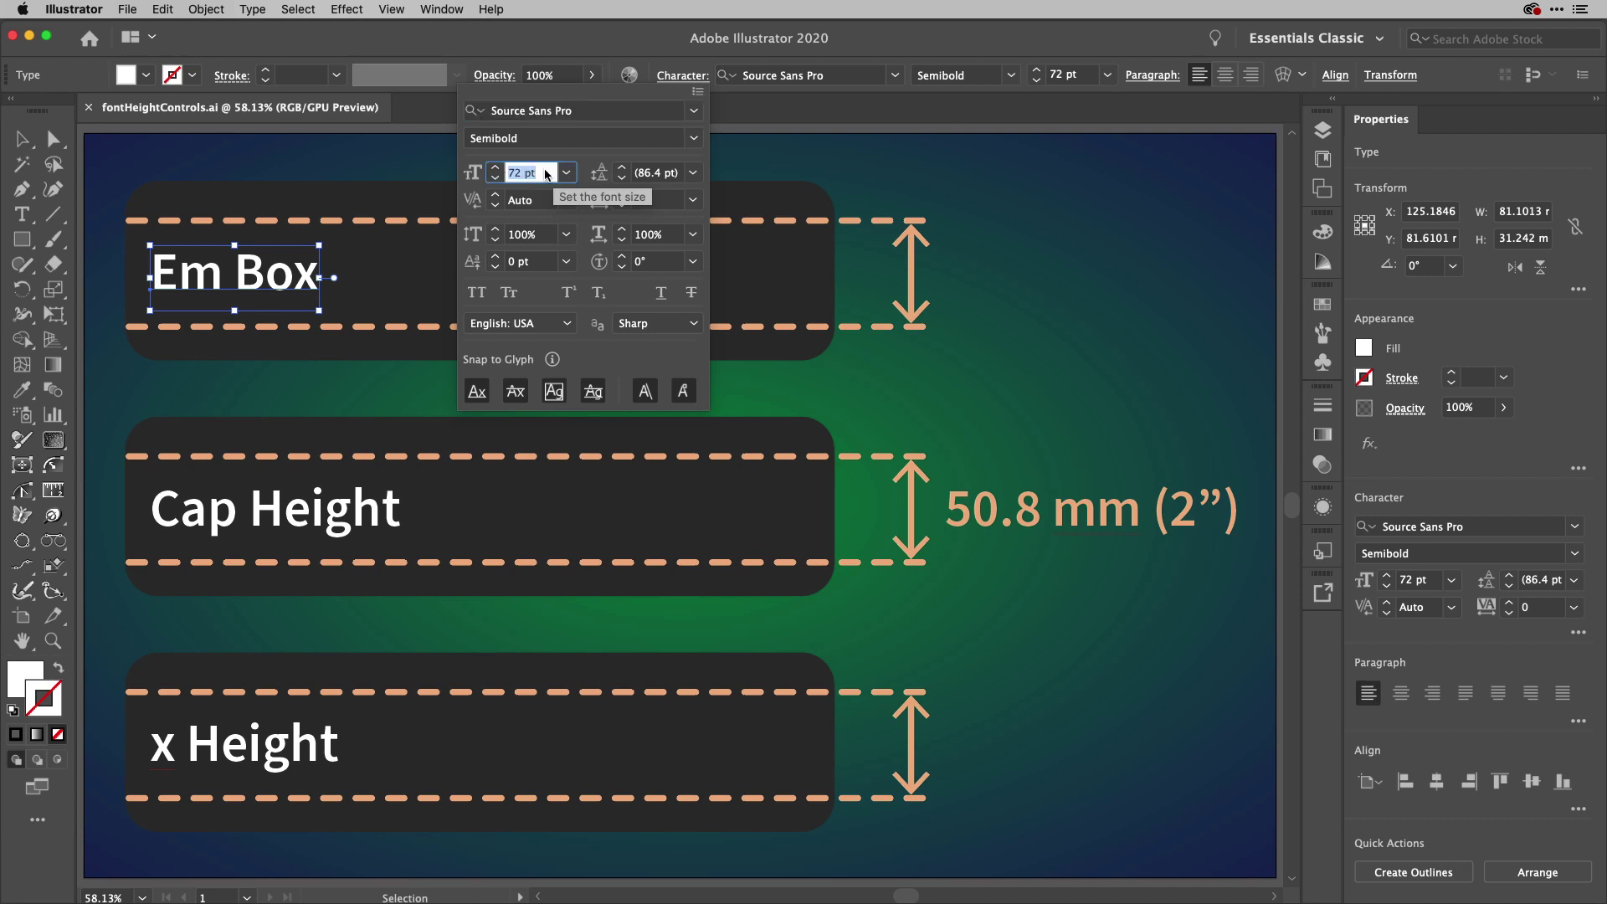
{"action": "type", "text": "2"}
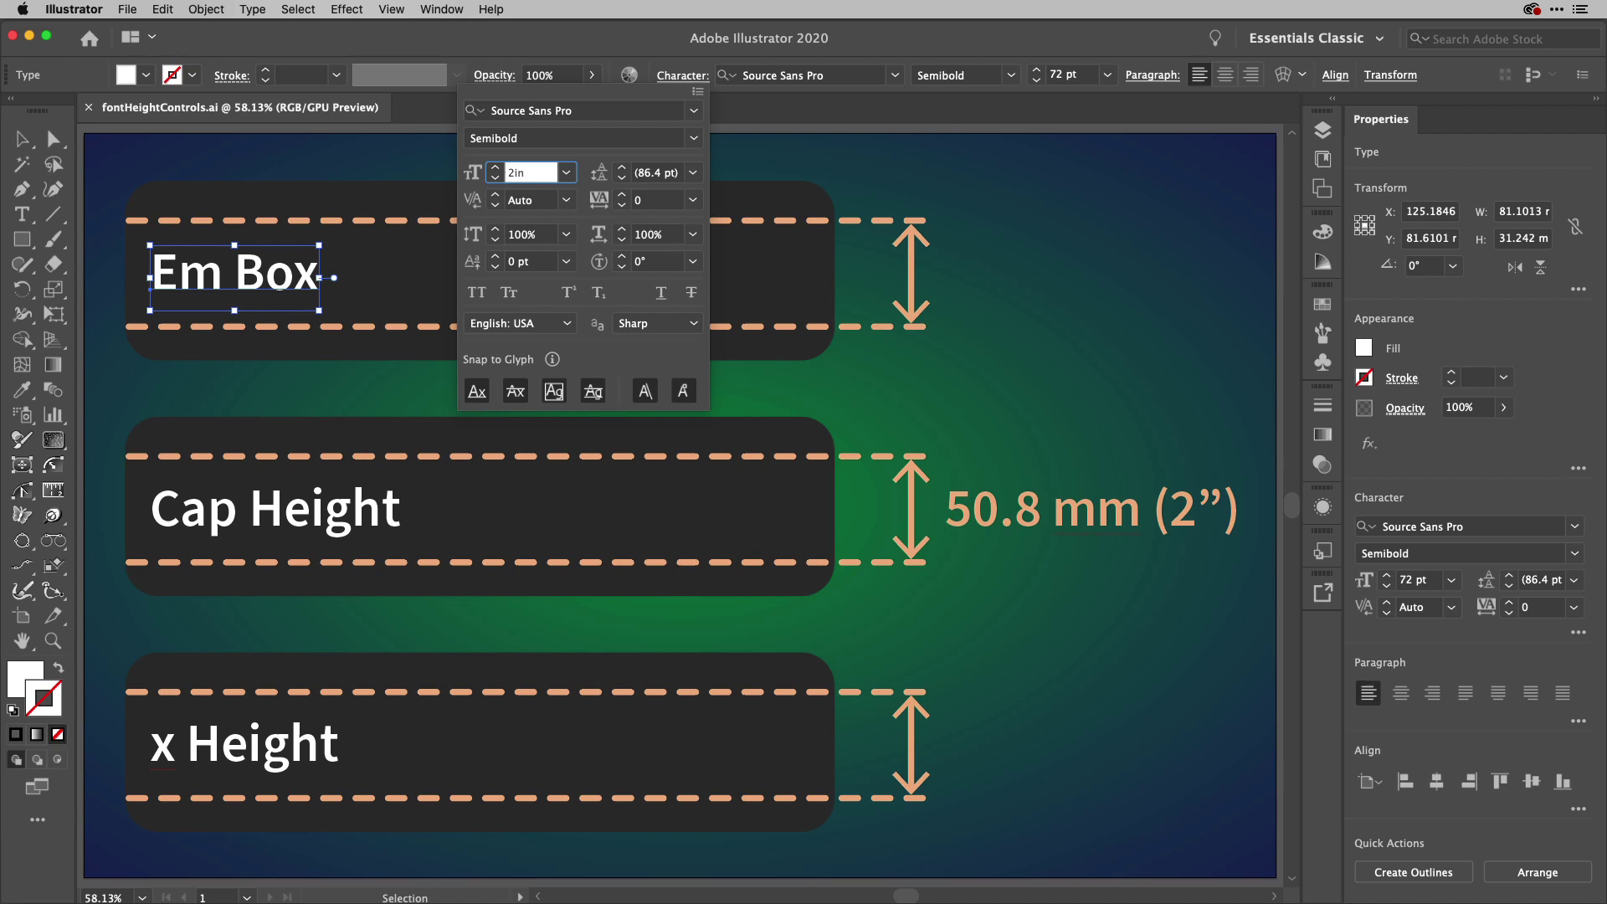
{"action": "type", "text": "in"}
{"action": "key", "text": "Return"}
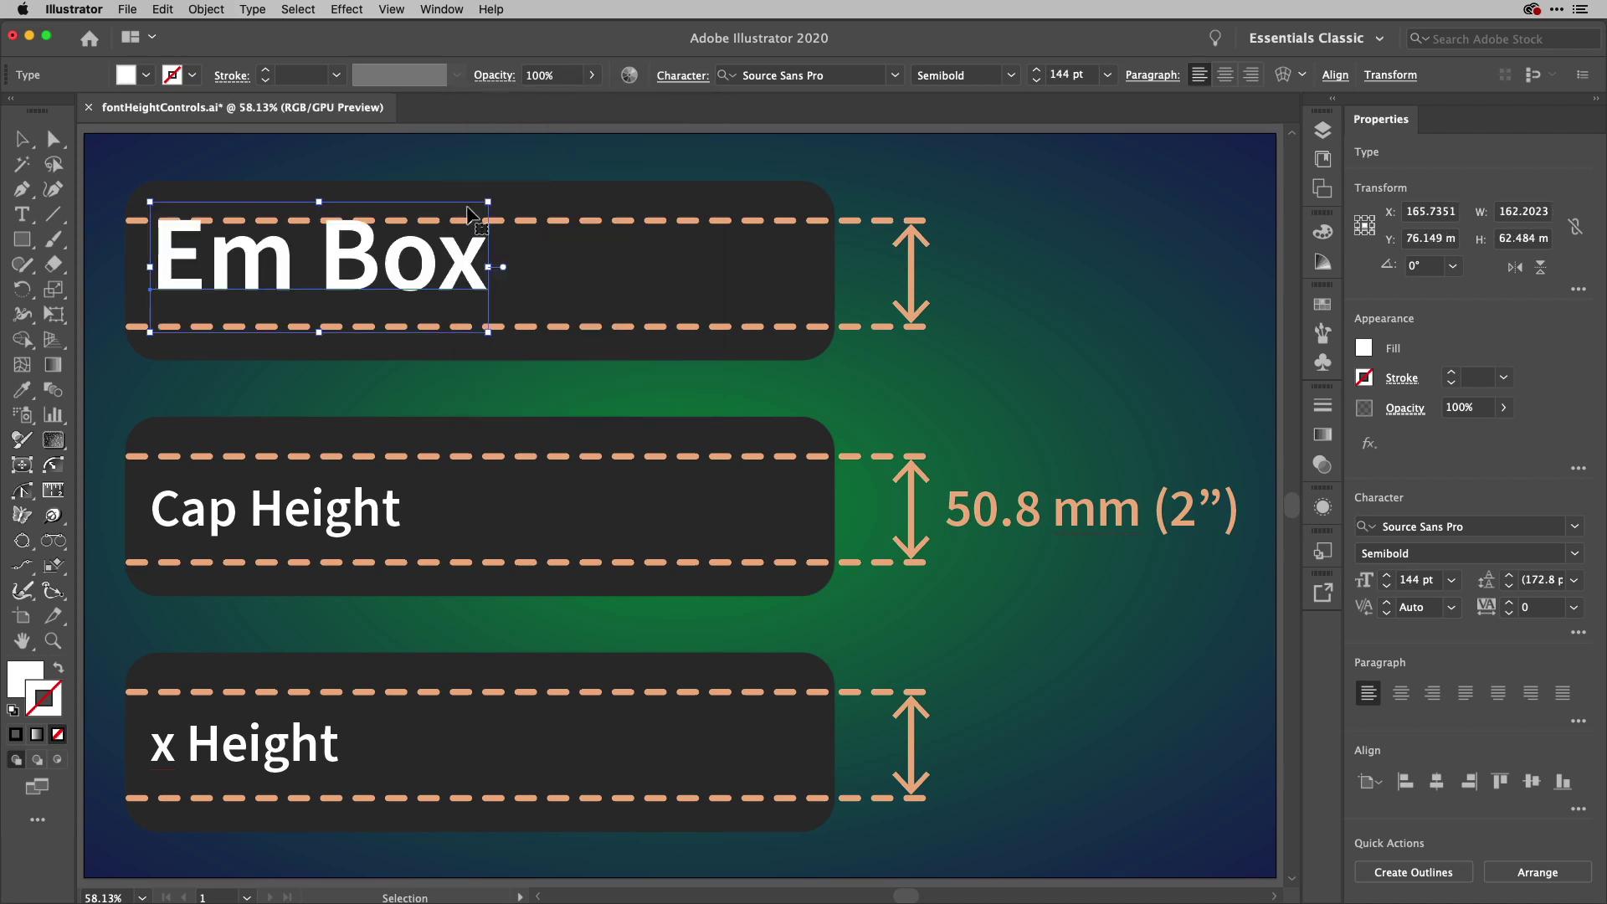
{"action": "left_click_drag", "start_coordinate": [456, 257], "coordinate": [459, 270]}
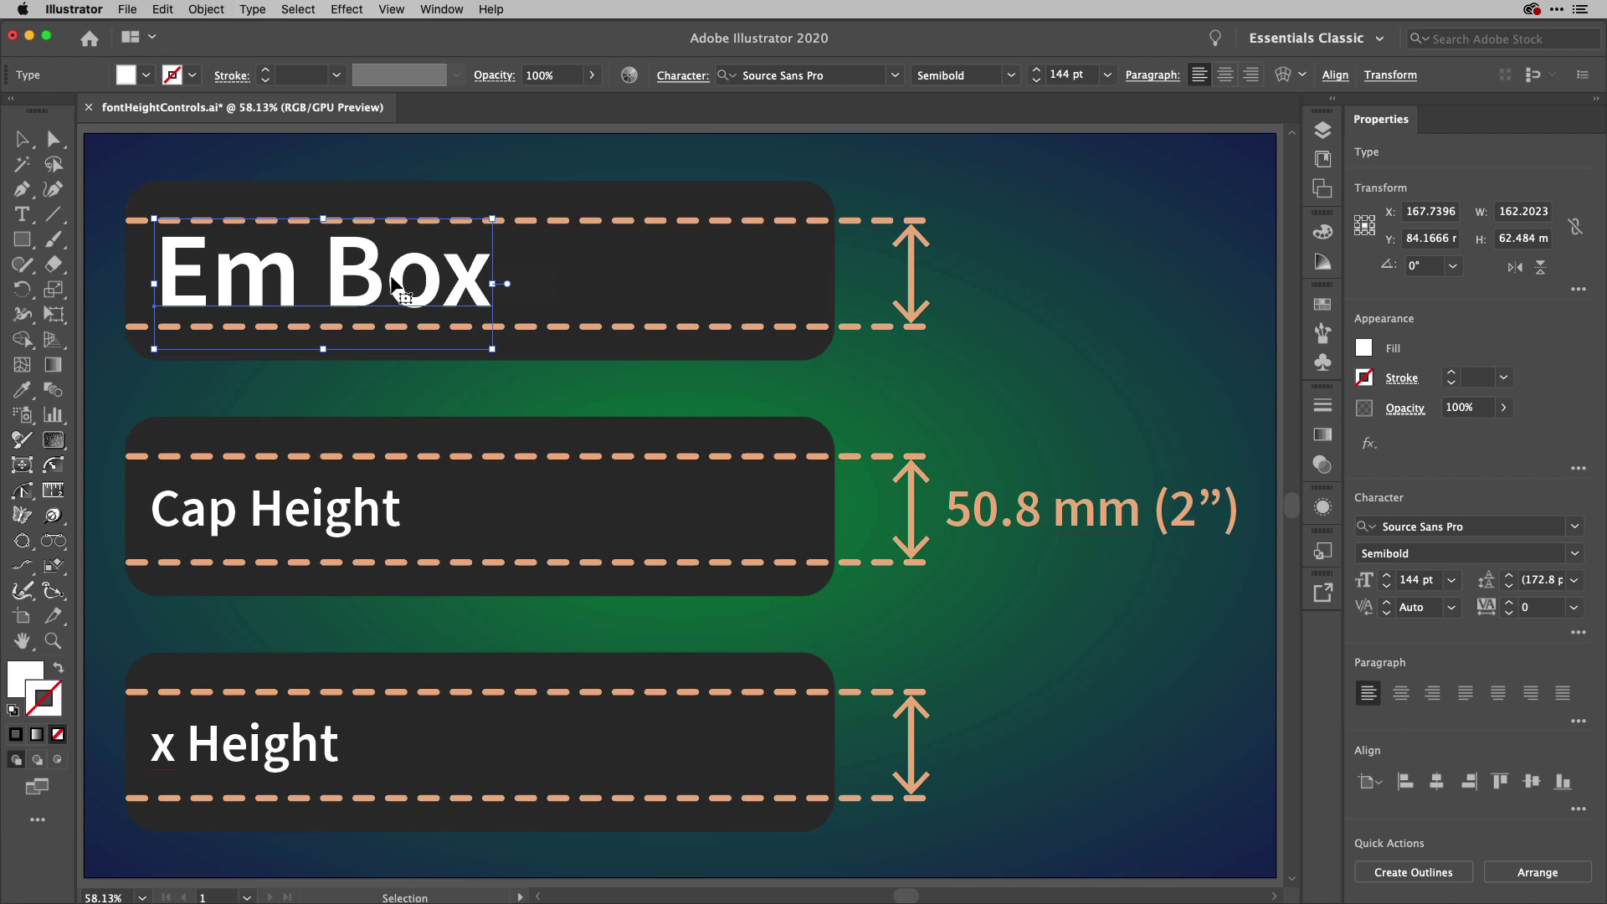
Select the 72 pt Cap Height text object with the Selection tool
{"action": "left_click", "coordinate": [366, 515]}
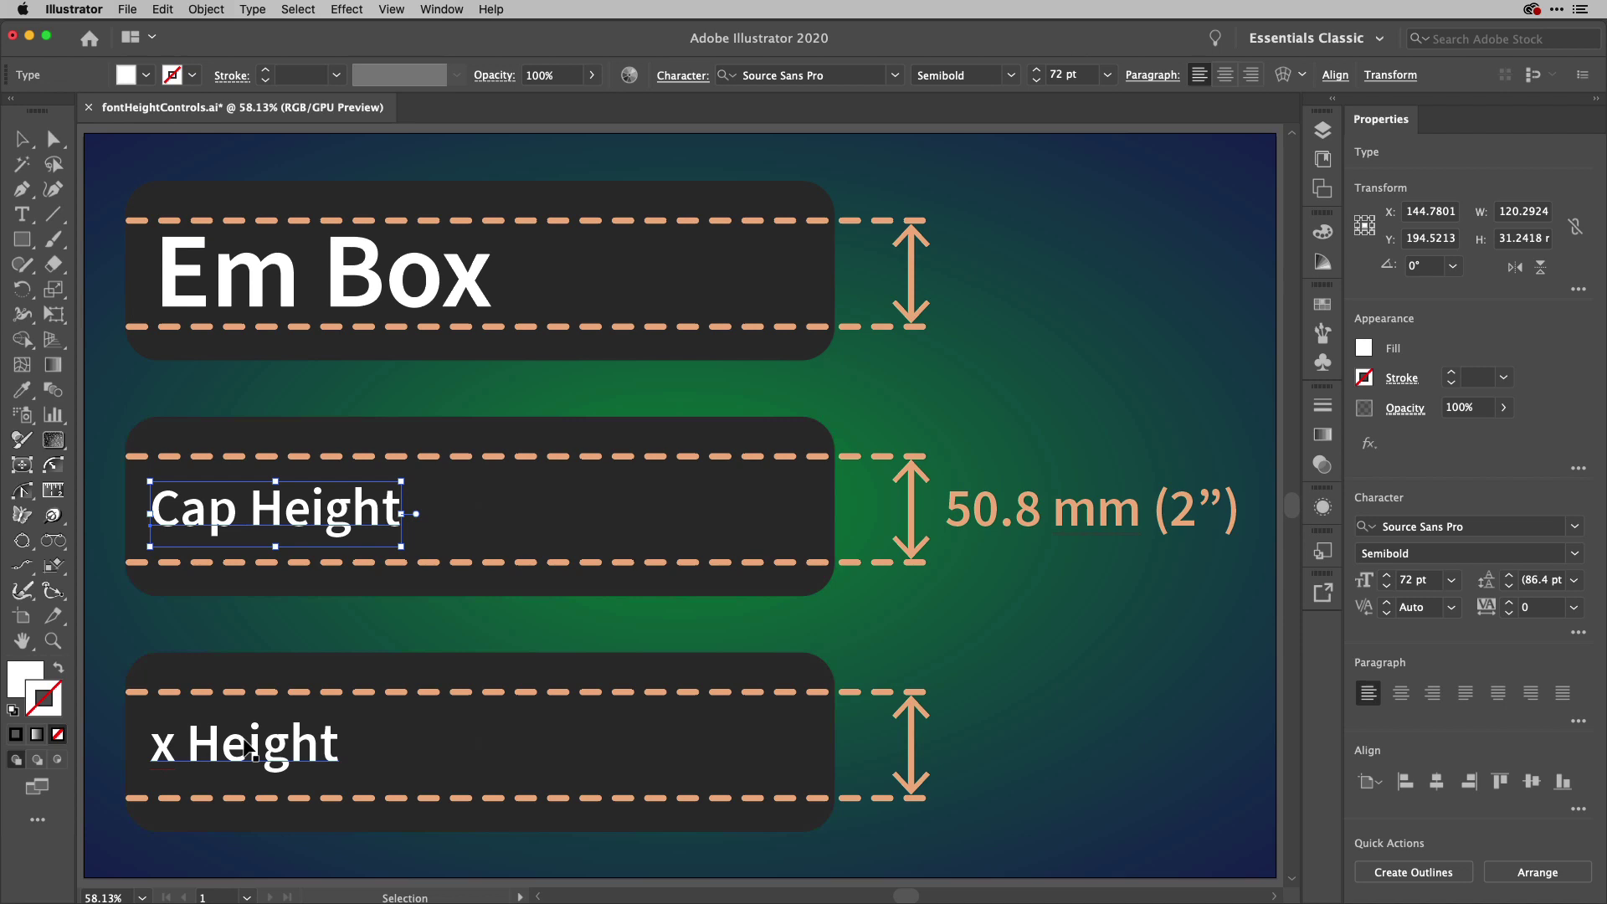
Enable Show Font Height Options in the Character panel menu, revealing the Em Box reference
{"action": "left_click", "coordinate": [694, 78]}
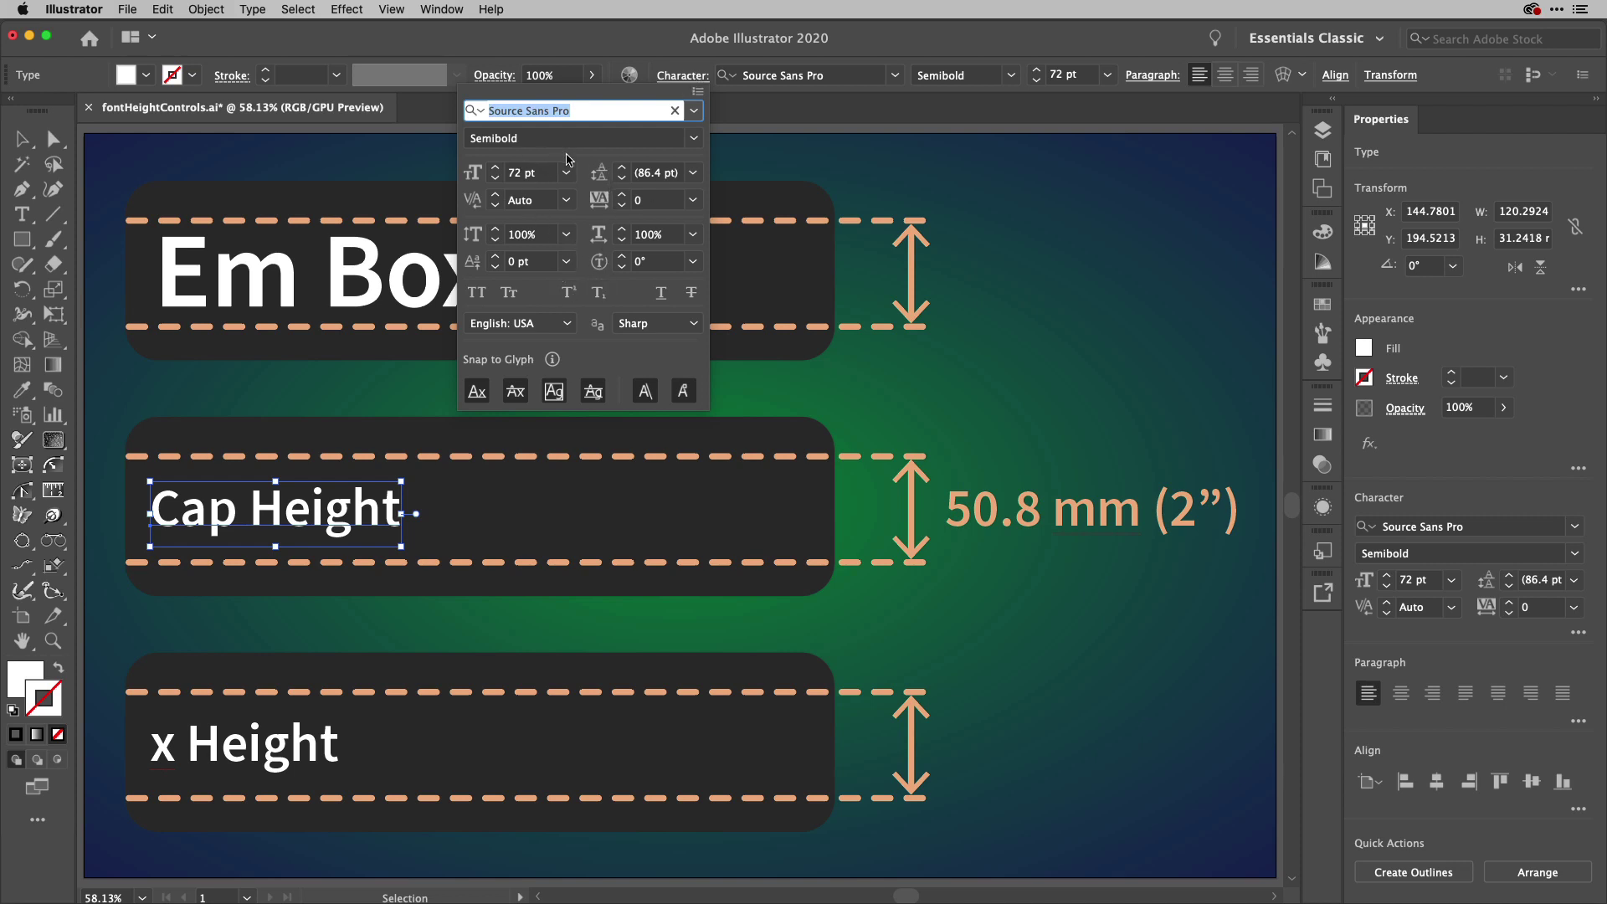
{"action": "left_click", "coordinate": [698, 94]}
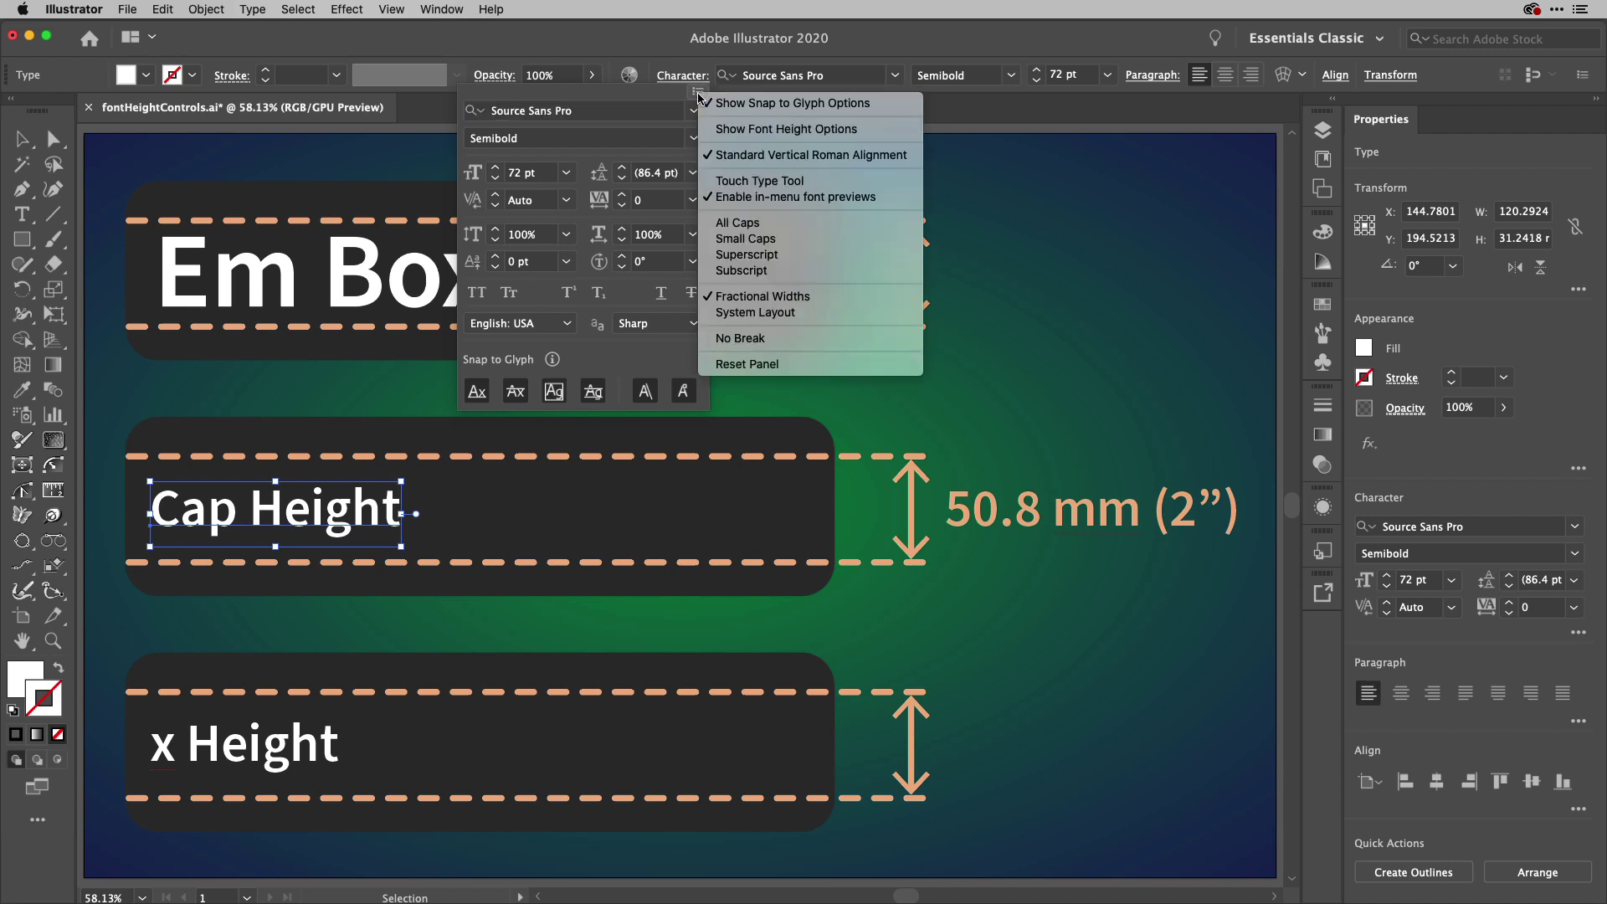
{"action": "left_click", "coordinate": [871, 130]}
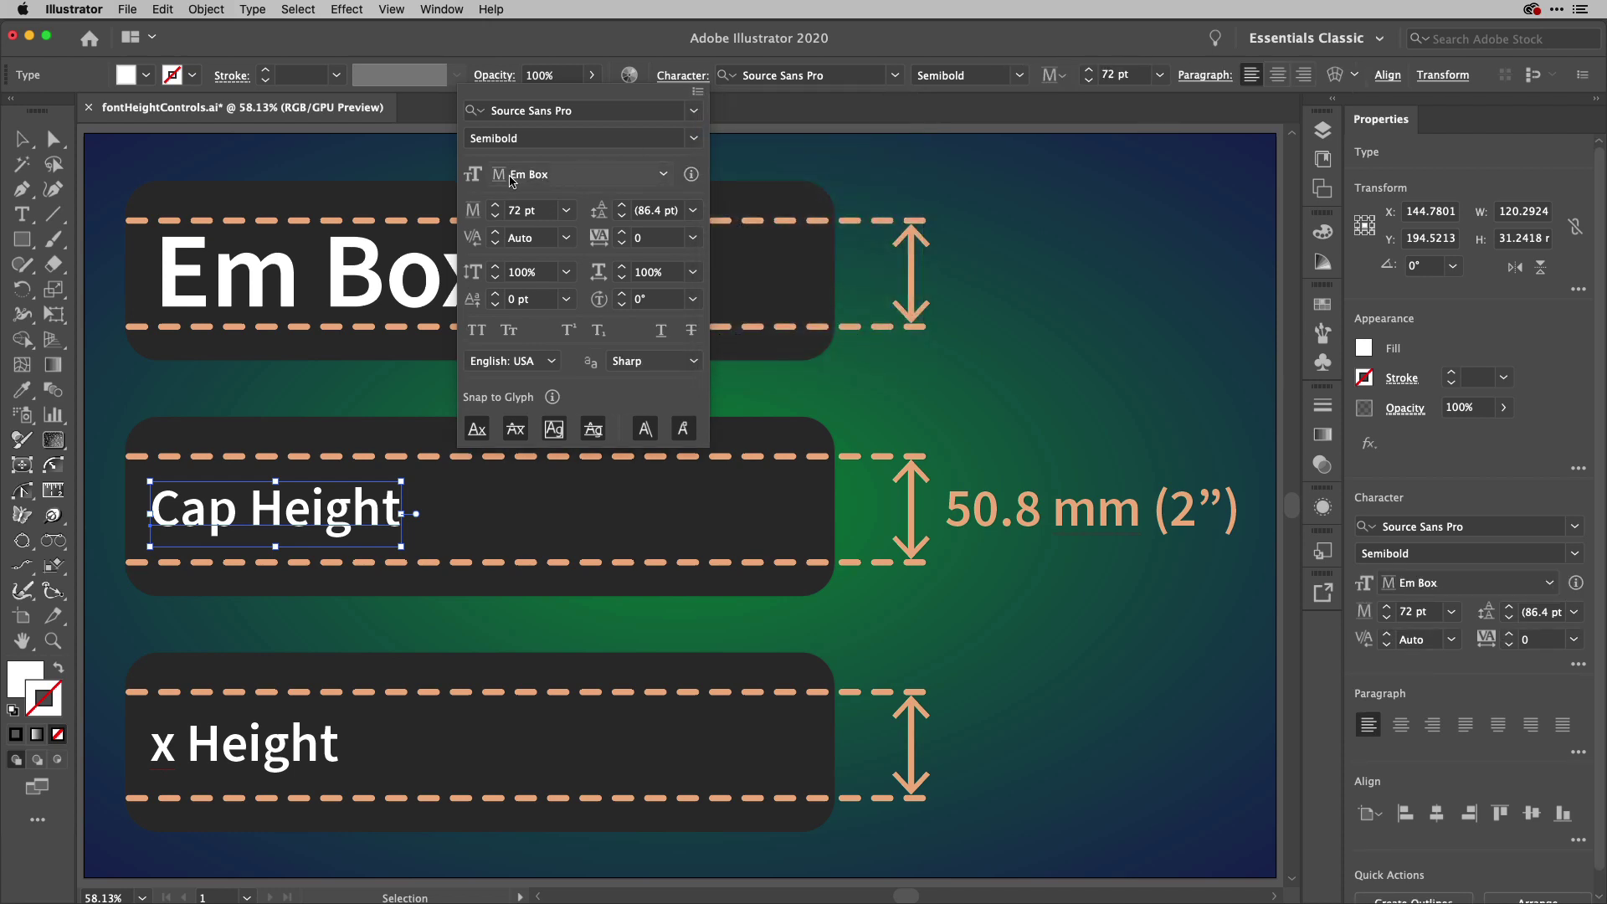
Switch the font size reference to Cap Height, enter 2in, and drag the label between guides
{"action": "left_click", "coordinate": [615, 179]}
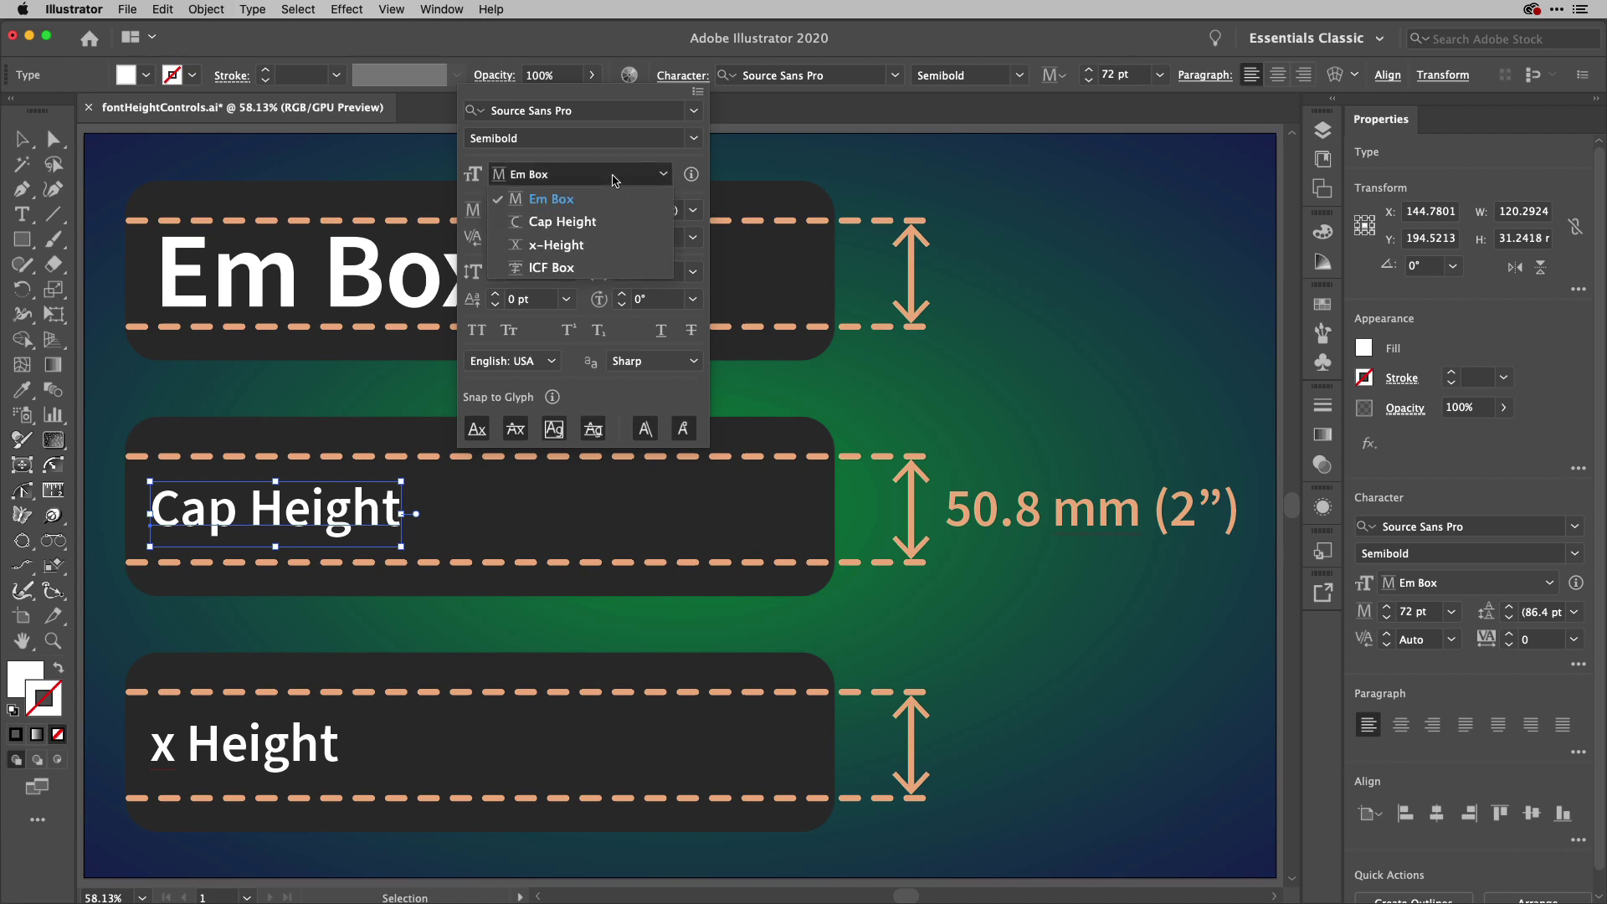
{"action": "left_click", "coordinate": [617, 223]}
{"action": "left_click", "coordinate": [539, 213]}
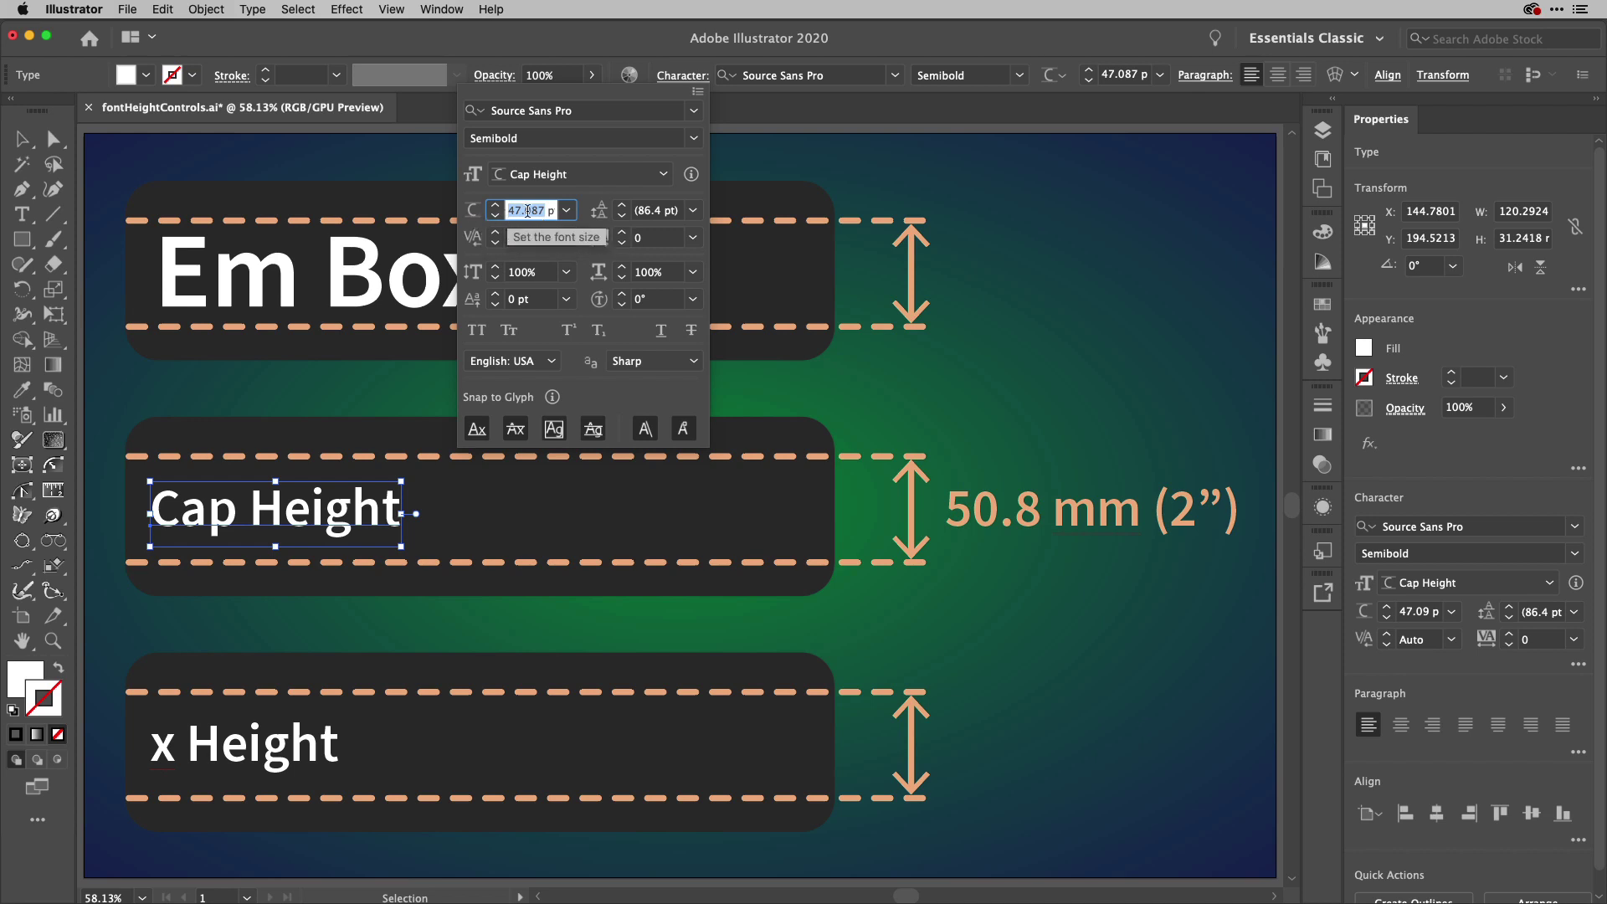
{"action": "type", "text": "2in"}
{"action": "key", "text": "Return"}
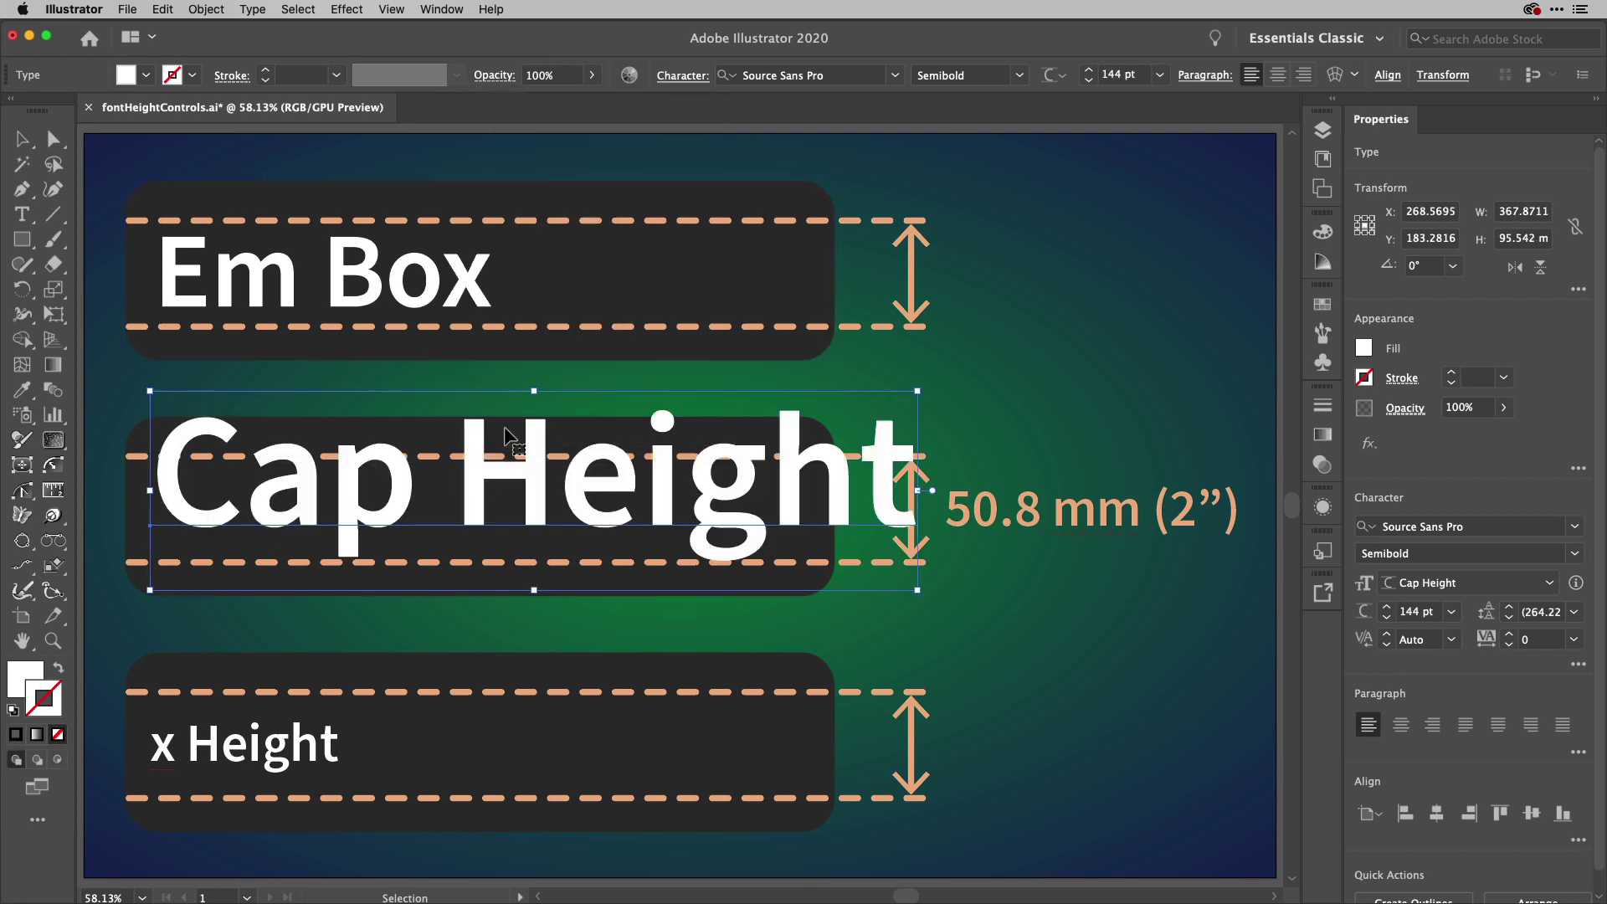
{"action": "left_click_drag", "start_coordinate": [474, 447], "coordinate": [464, 486]}
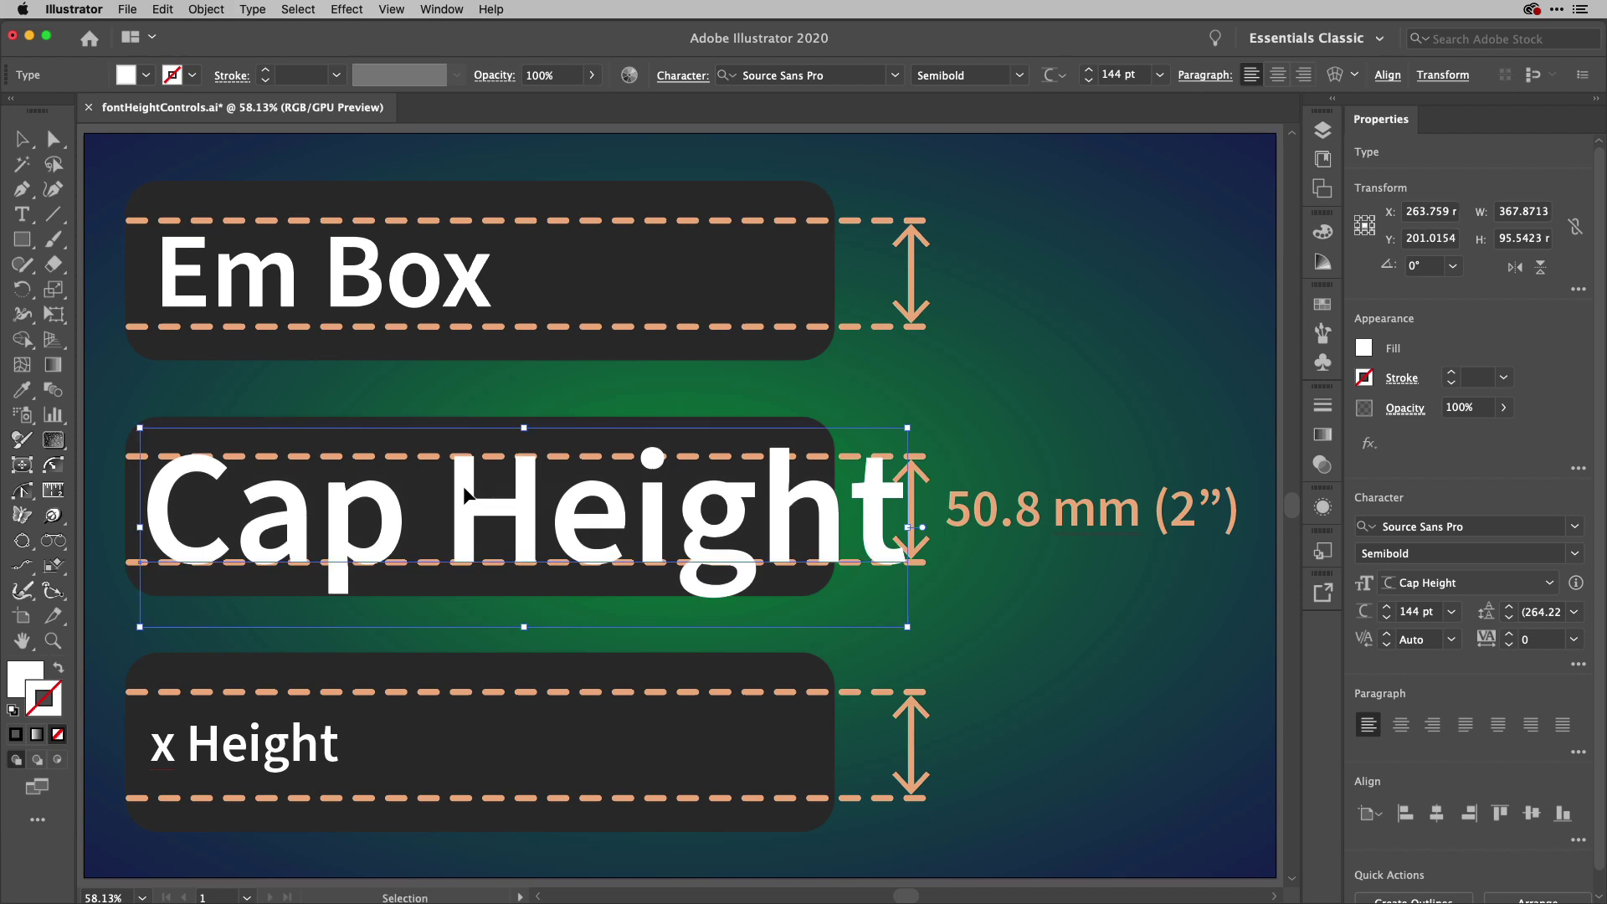
Select the x Height label and set its font height reference to x-Height
{"action": "left_click", "coordinate": [266, 743]}
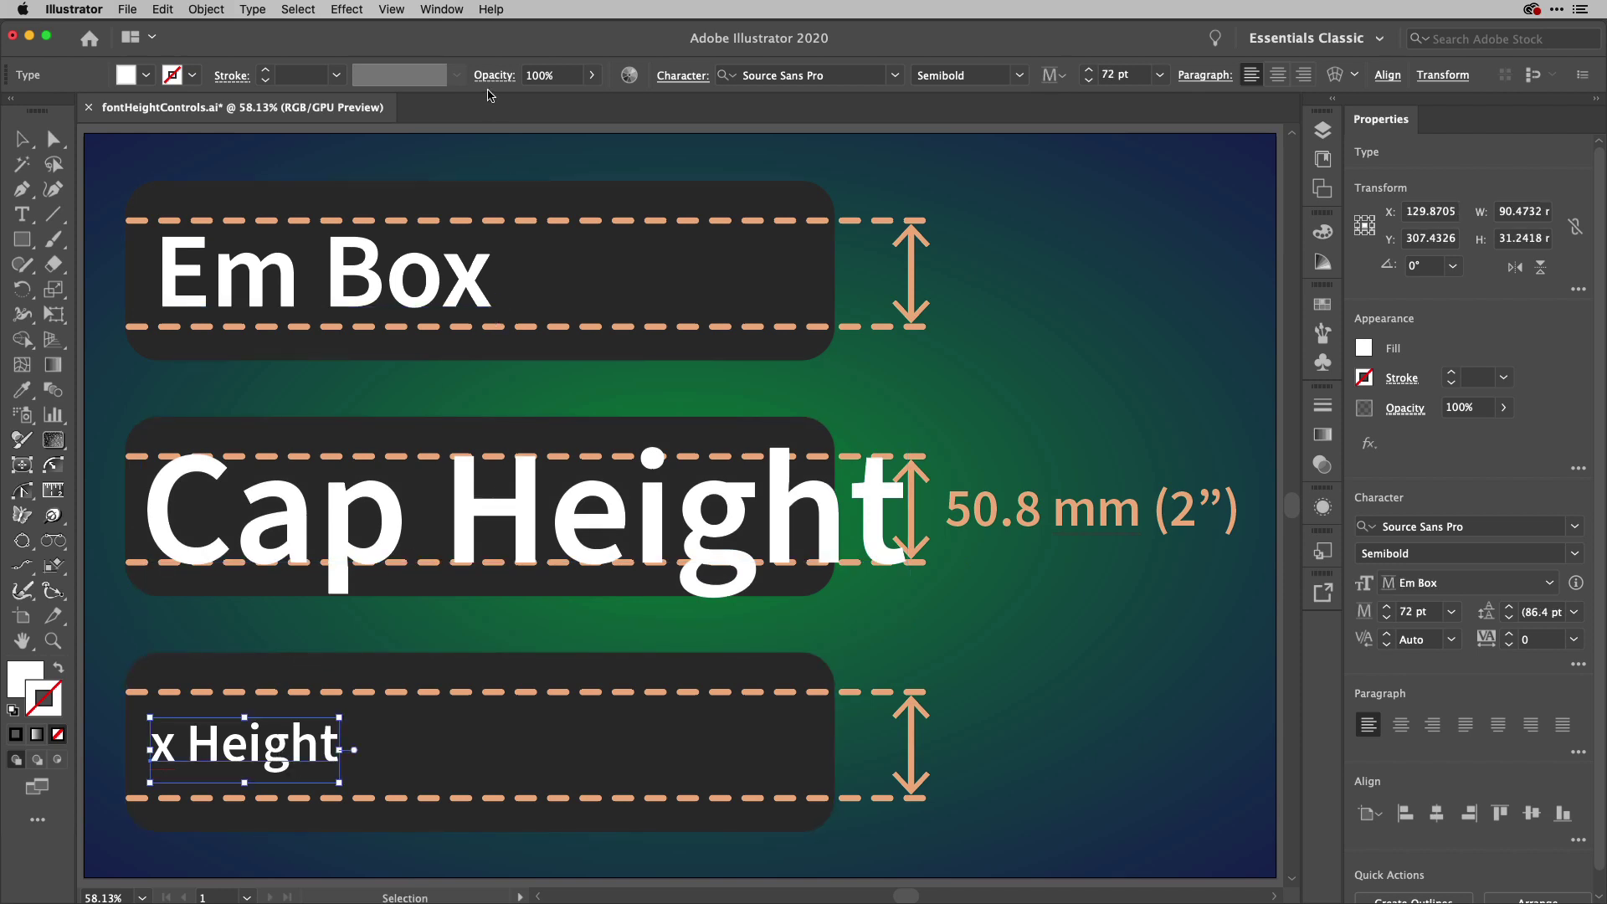
{"action": "left_click", "coordinate": [682, 81]}
{"action": "left_click", "coordinate": [652, 177]}
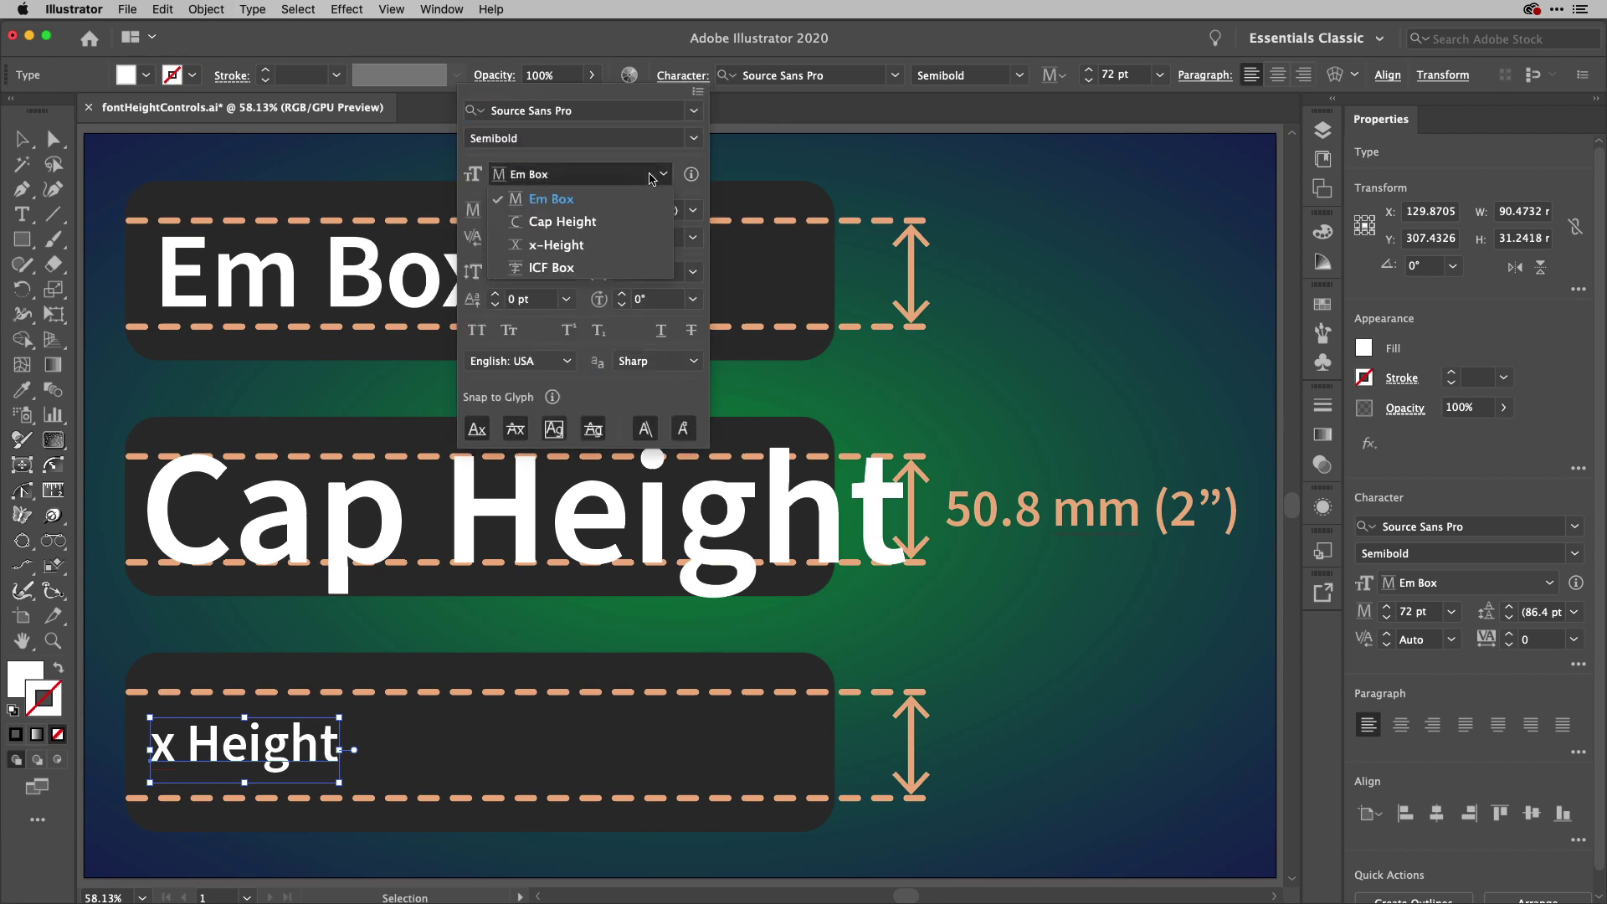
{"action": "left_click", "coordinate": [616, 245]}
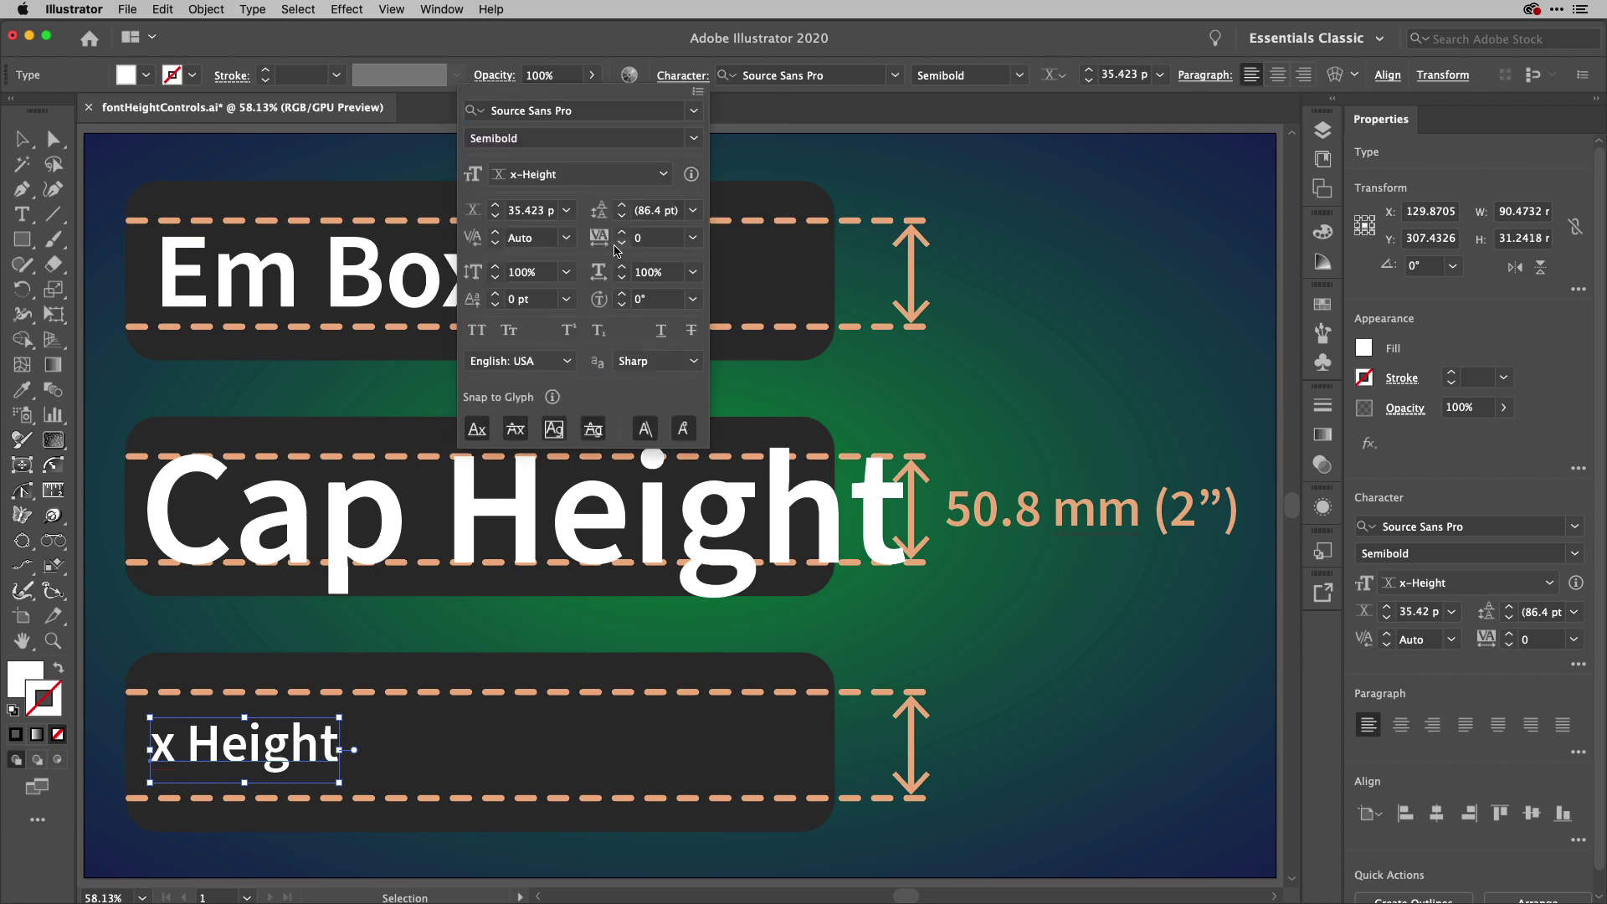
Size the x Height label to 2in (144 pt) and drag it between its dashed guides
{"action": "left_click", "coordinate": [540, 210]}
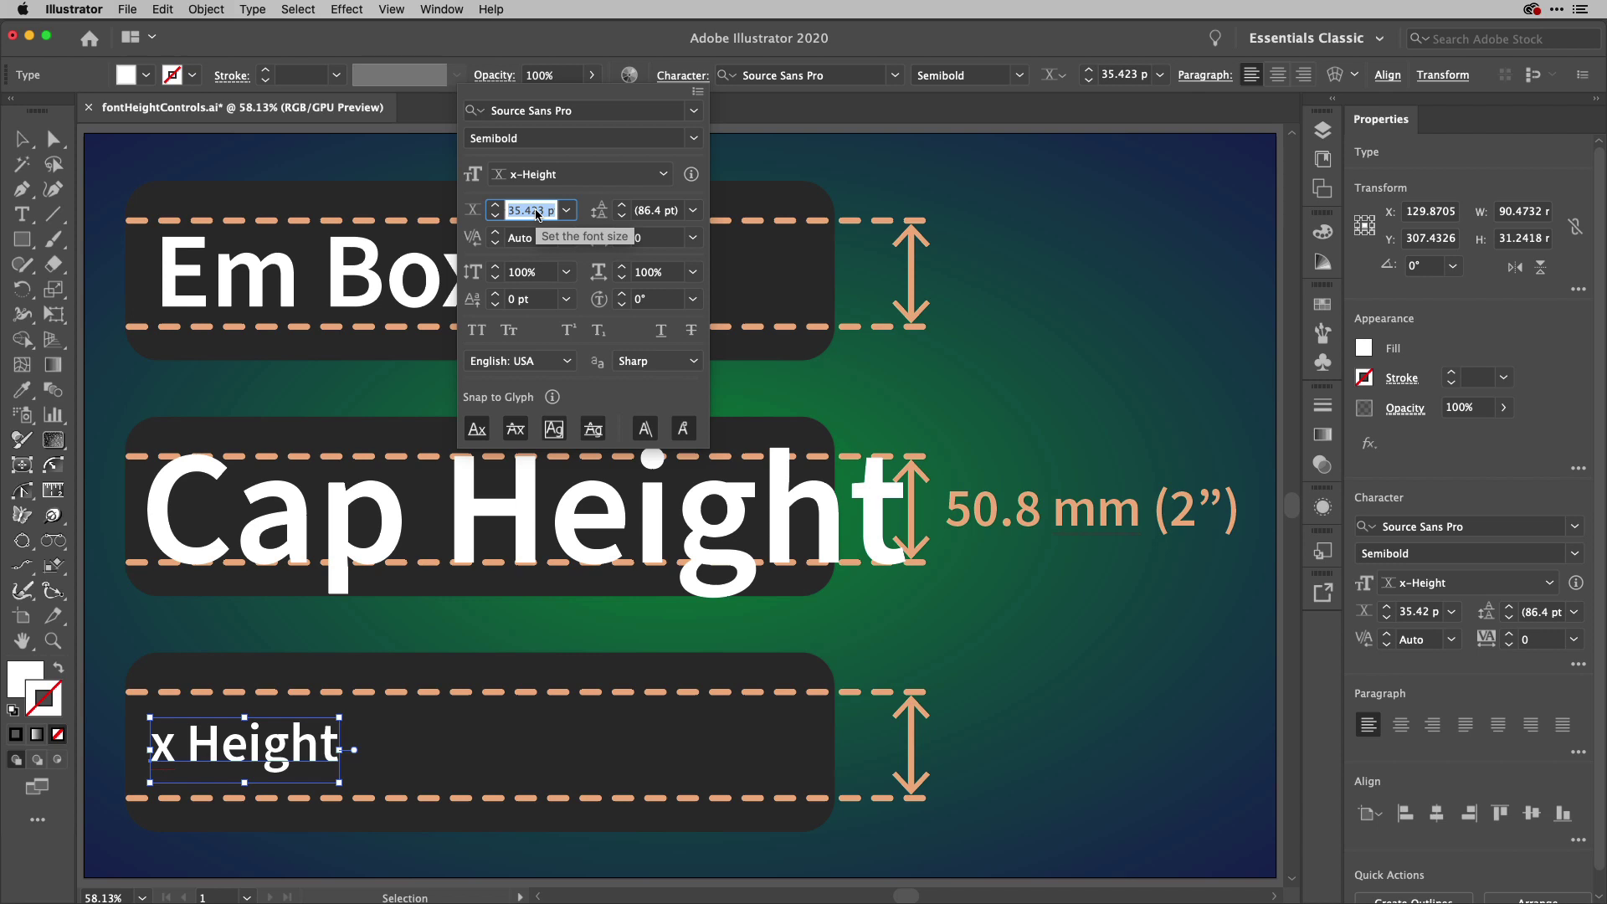
{"action": "type", "text": "2in"}
{"action": "key", "text": "Return"}
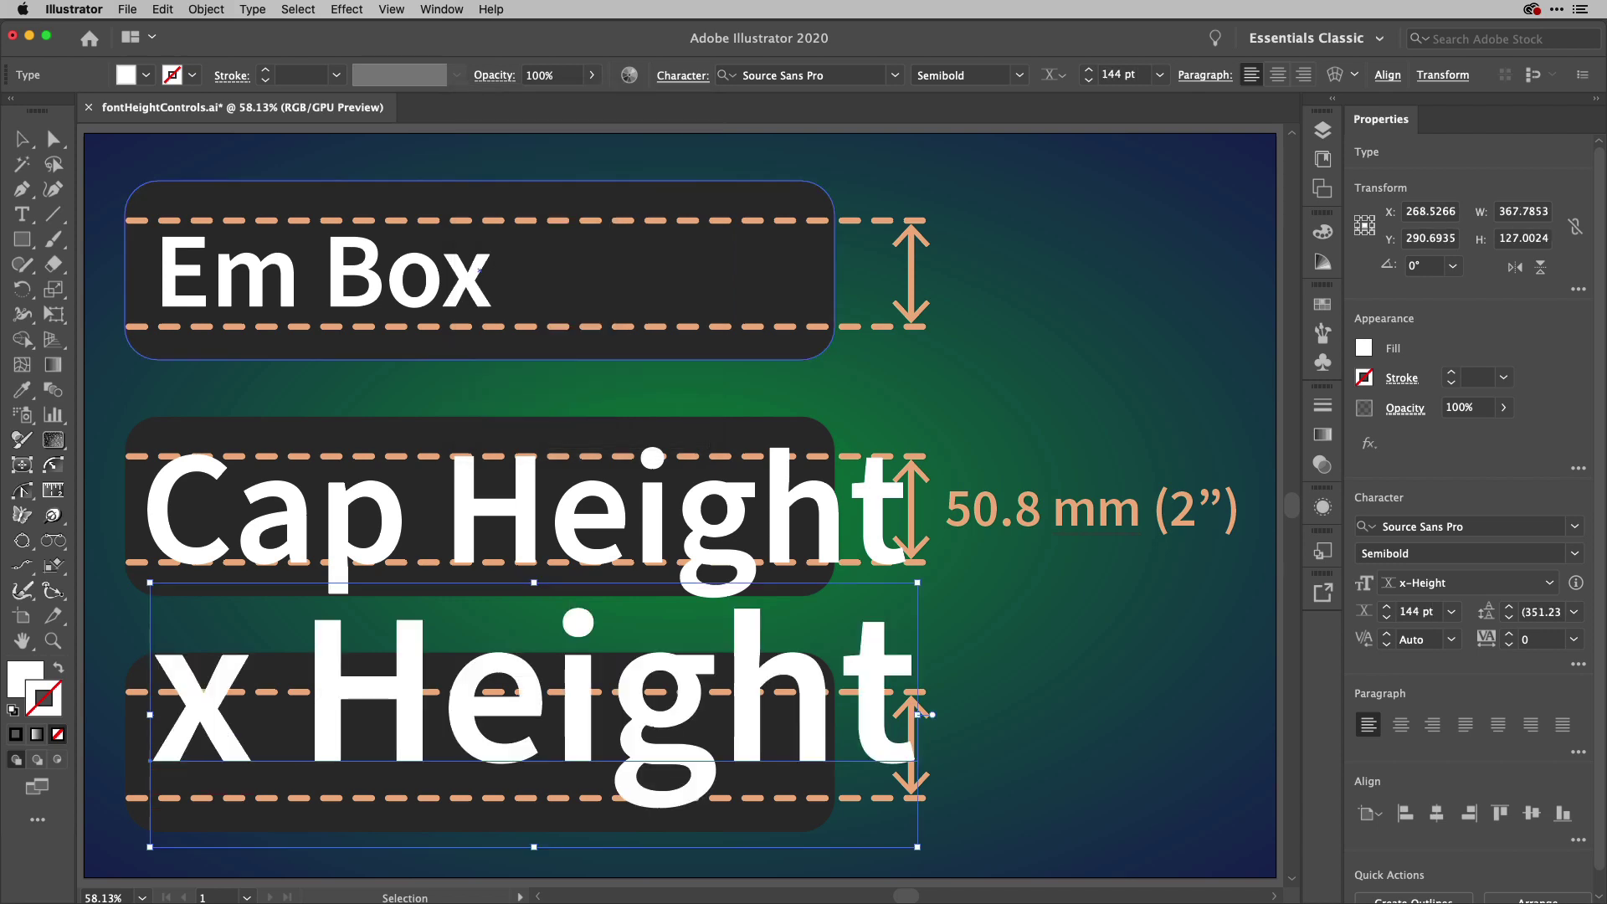
{"action": "left_click_drag", "start_coordinate": [331, 680], "coordinate": [345, 714]}
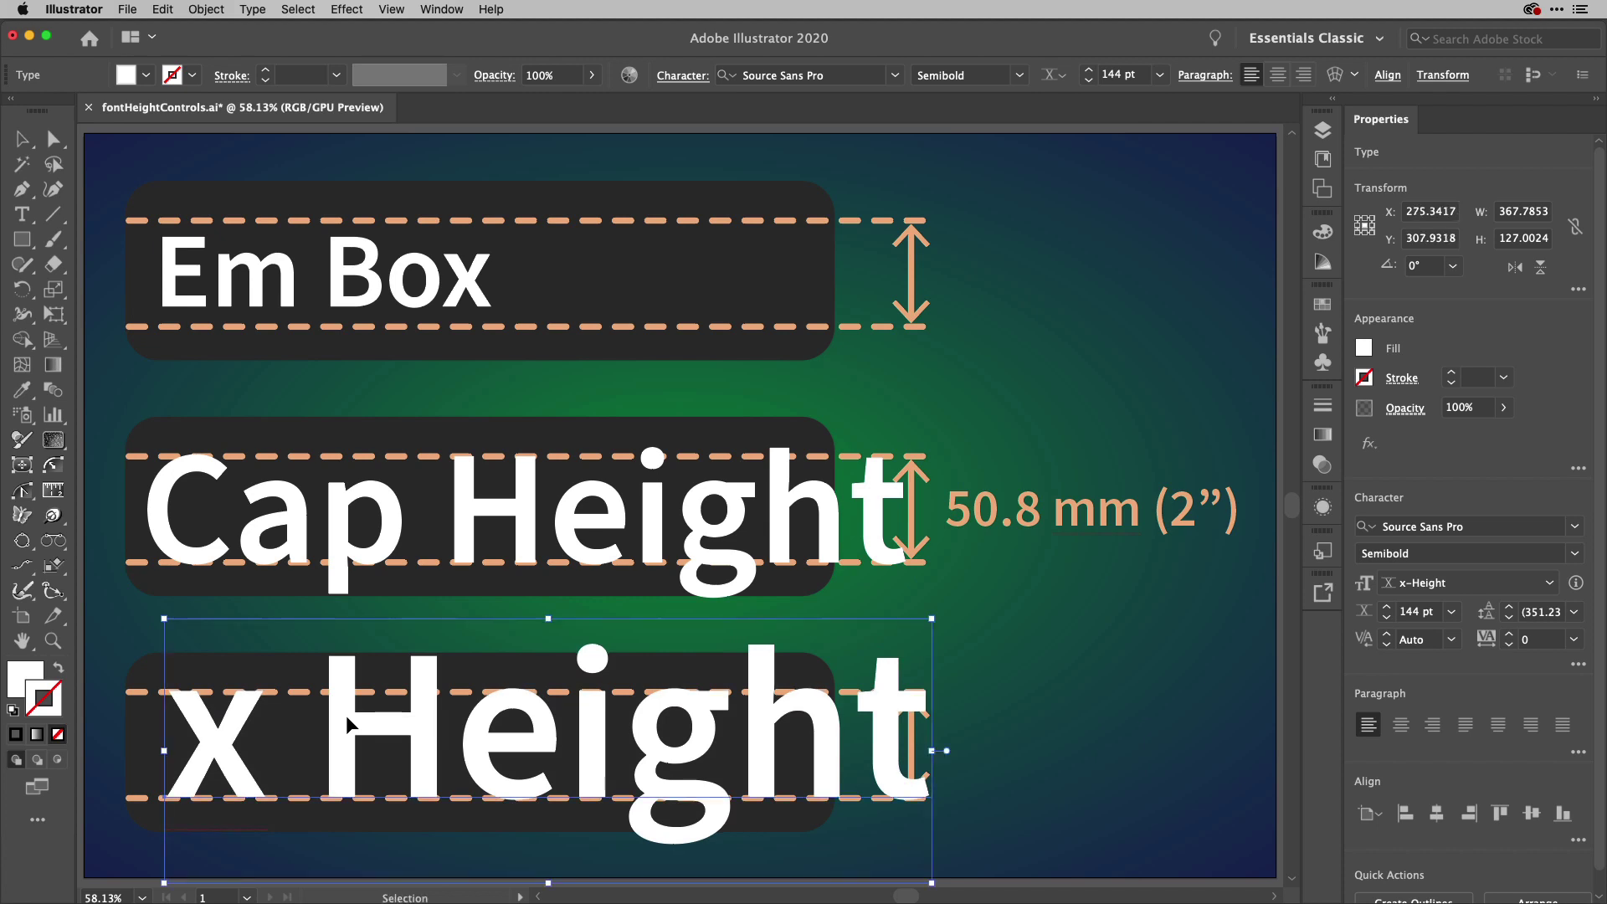
{"action": "left_click", "coordinate": [682, 75]}
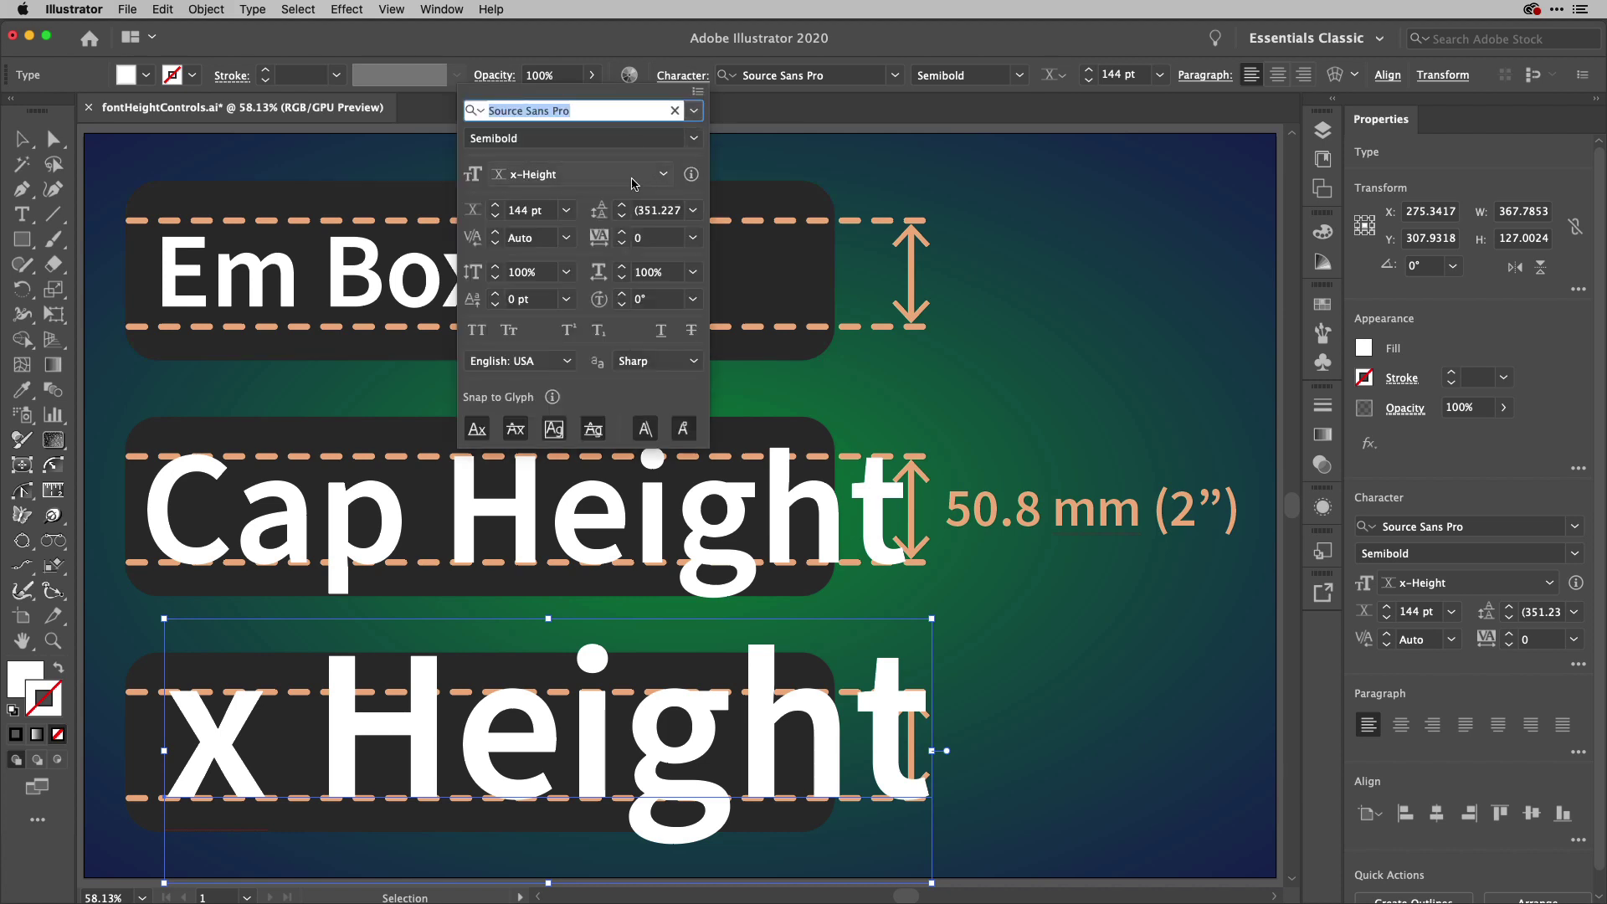
{"action": "left_click", "coordinate": [667, 175]}
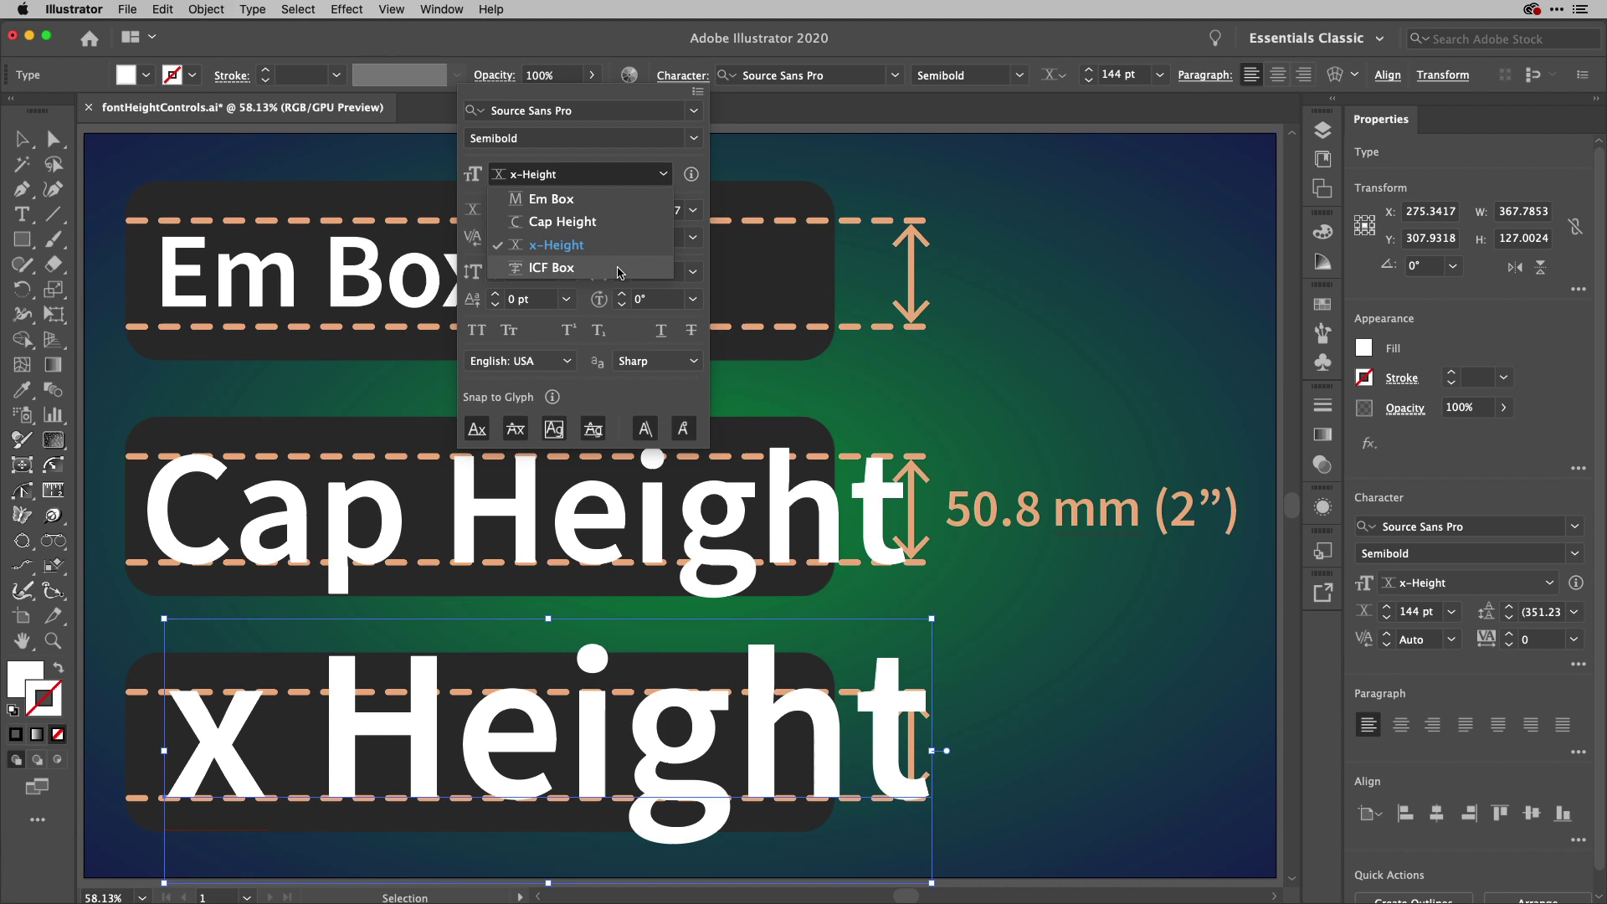
{"action": "left_click", "coordinate": [626, 49]}
{"action": "left_click", "coordinate": [626, 46]}
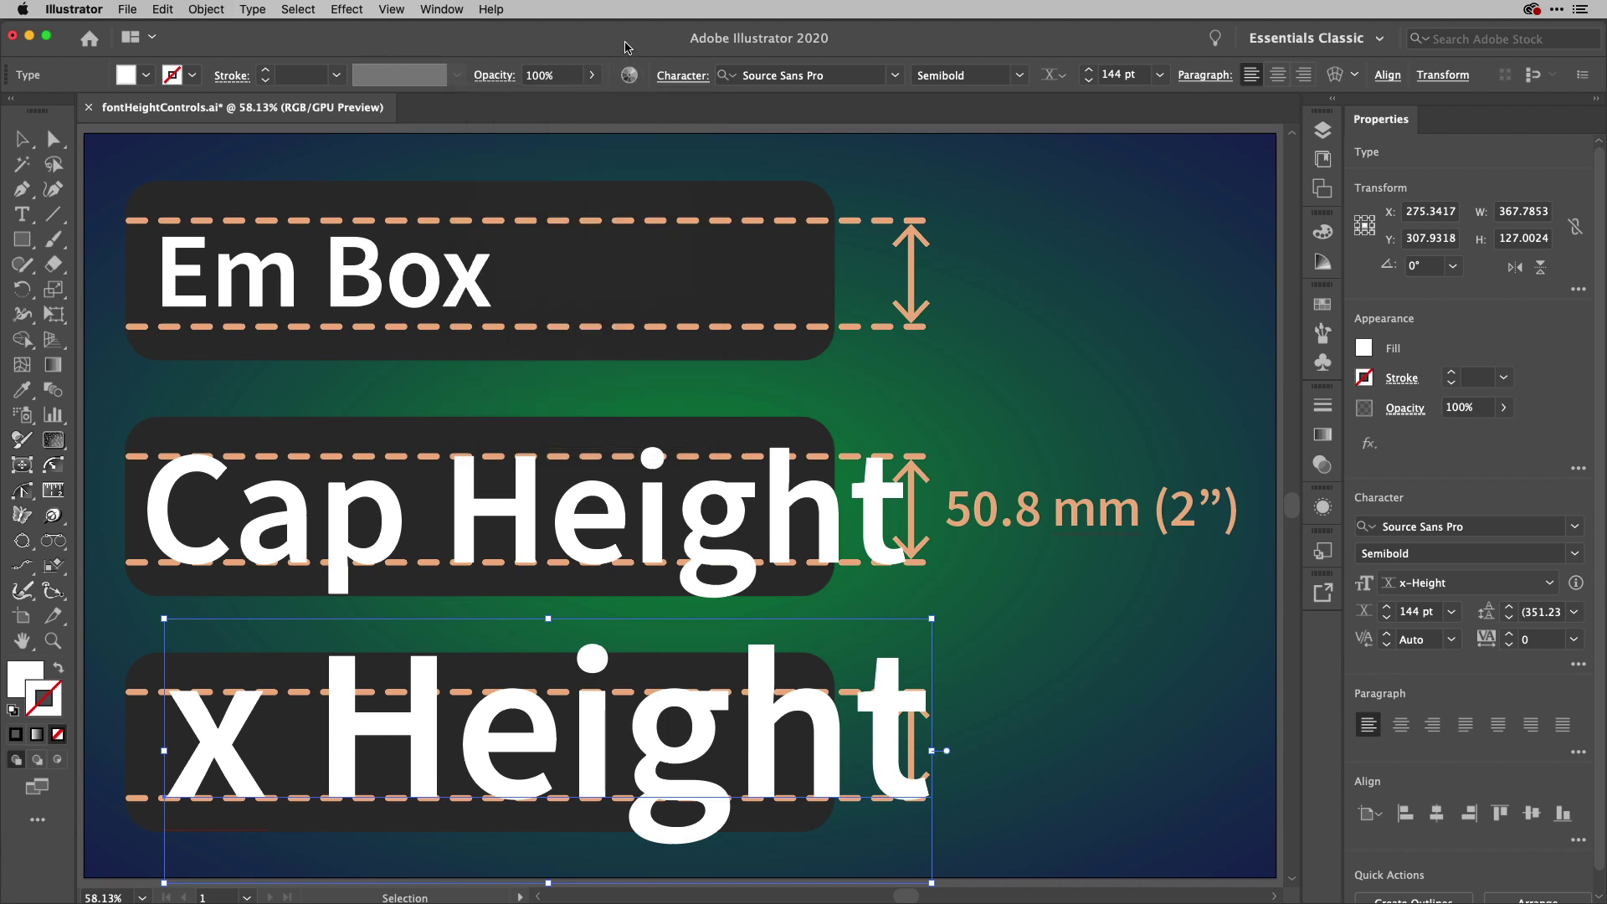